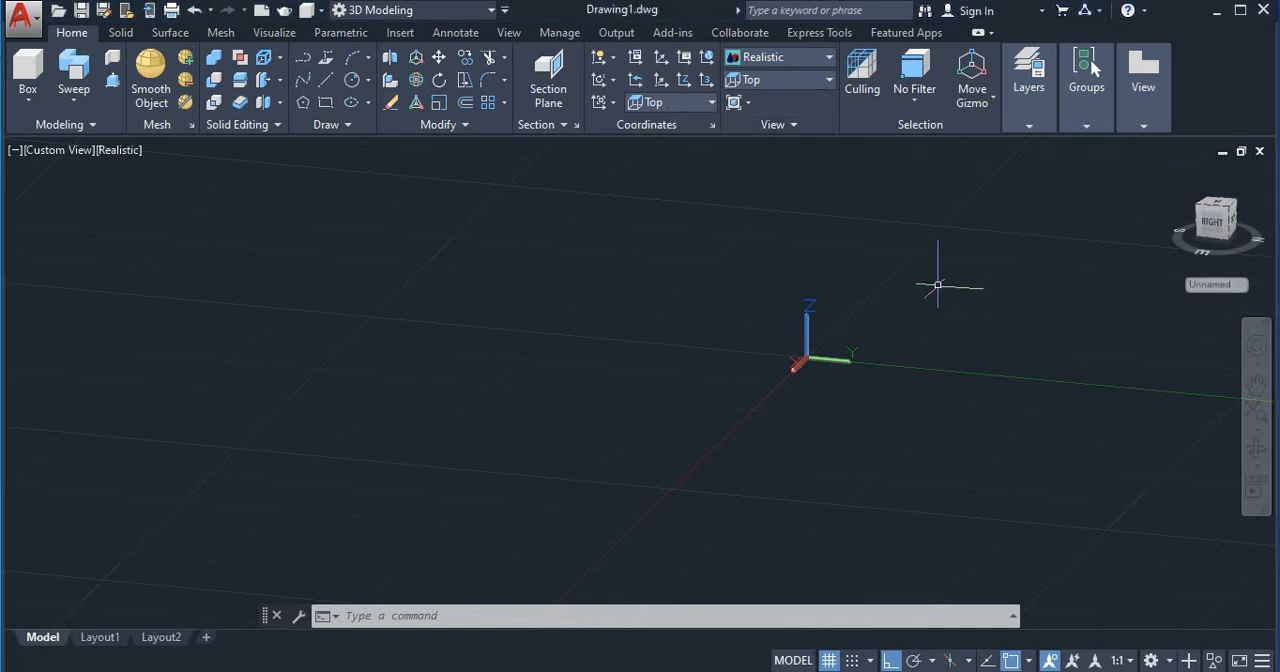
# Step: Set the viewport to SW Isometric and change the visual style to 2D Wireframe
pyautogui.click(1175, 177)
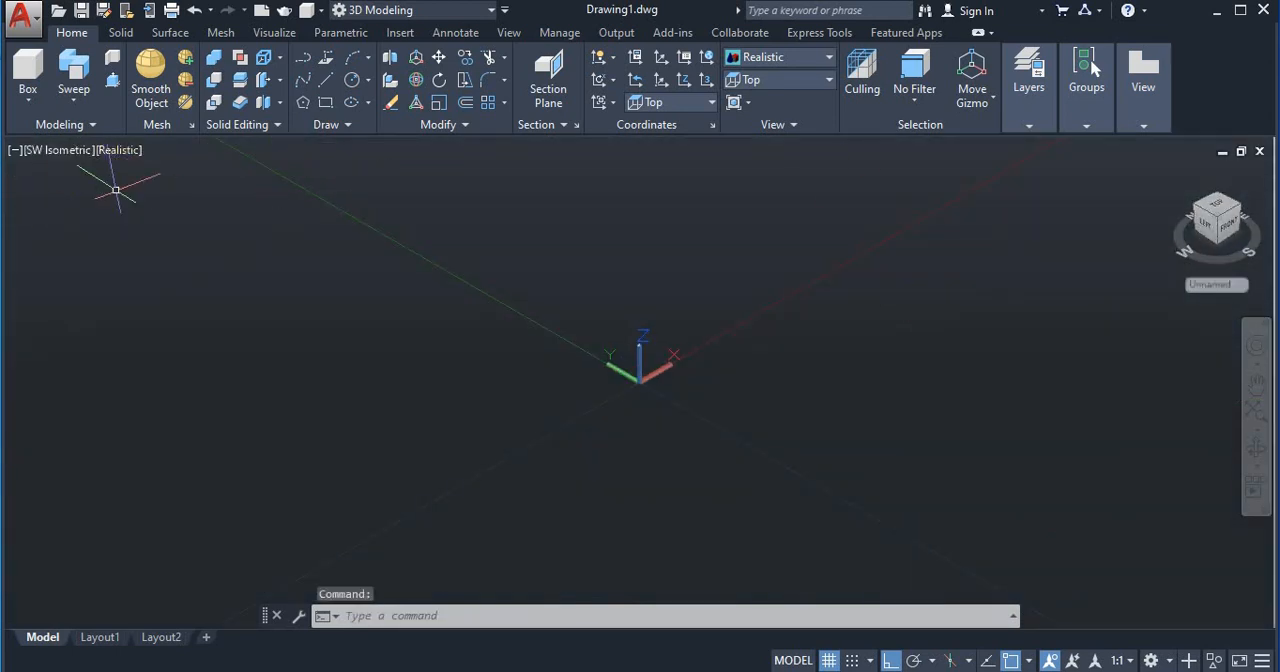
pyautogui.click(118, 150)
pyautogui.click(163, 196)
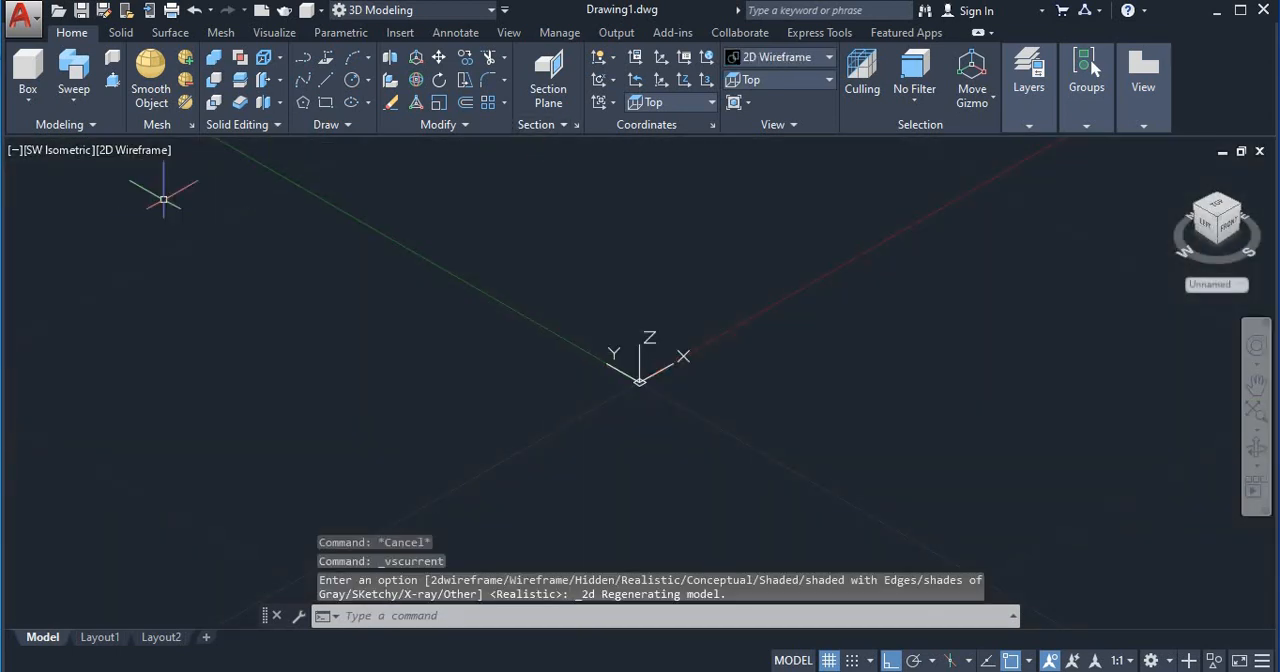
# Step: Draw a wavy open spline through five fit points, starting on the X axis near the origin, with Ortho off
pyautogui.write('sPL')
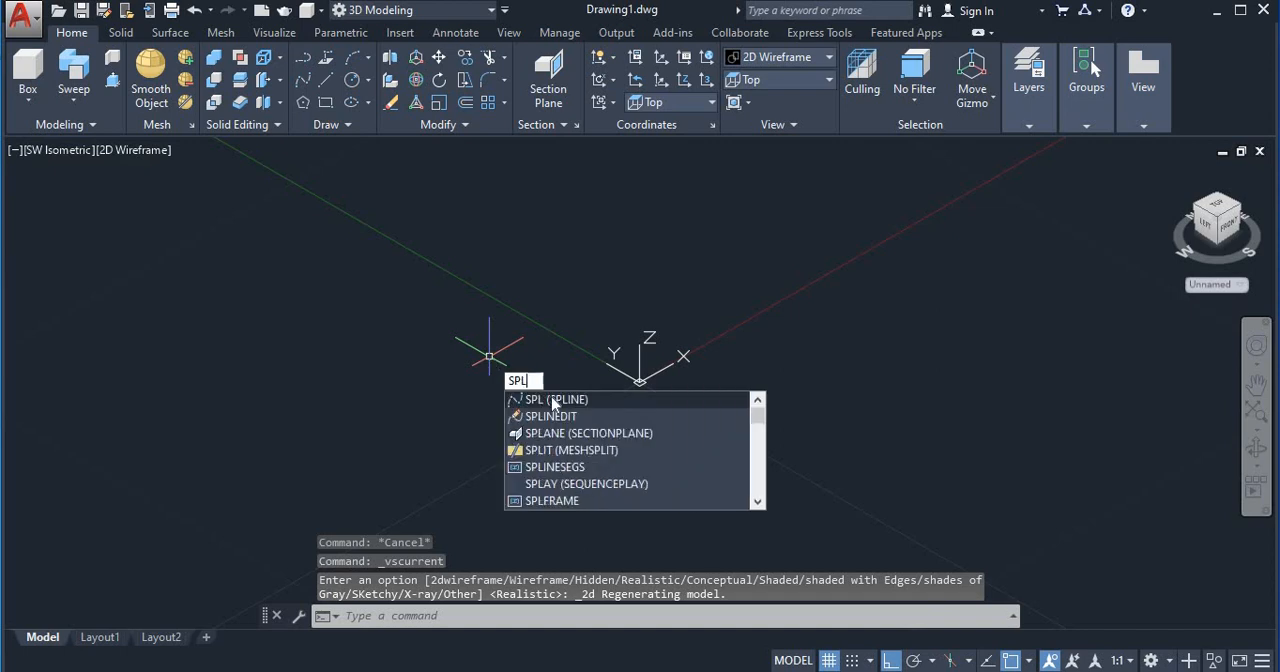
pyautogui.press('Return')
pyautogui.moveTo(814, 309); pyautogui.dragTo(480, 434, button='middle')
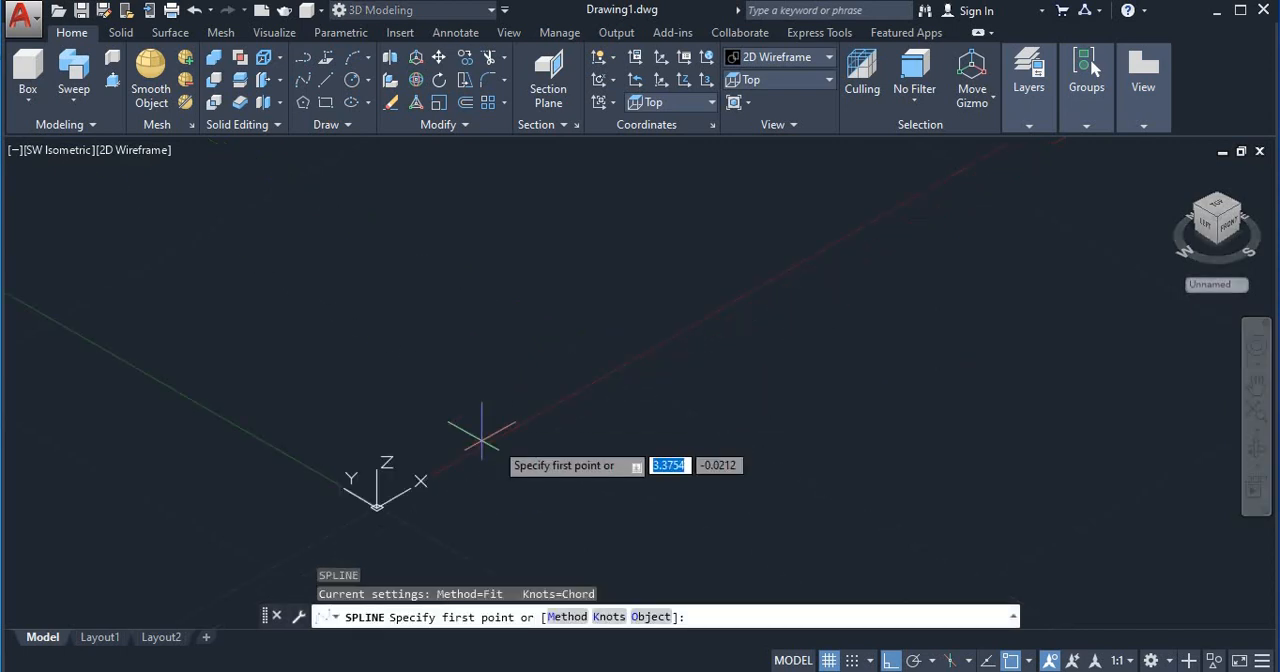
pyautogui.click(558, 400)
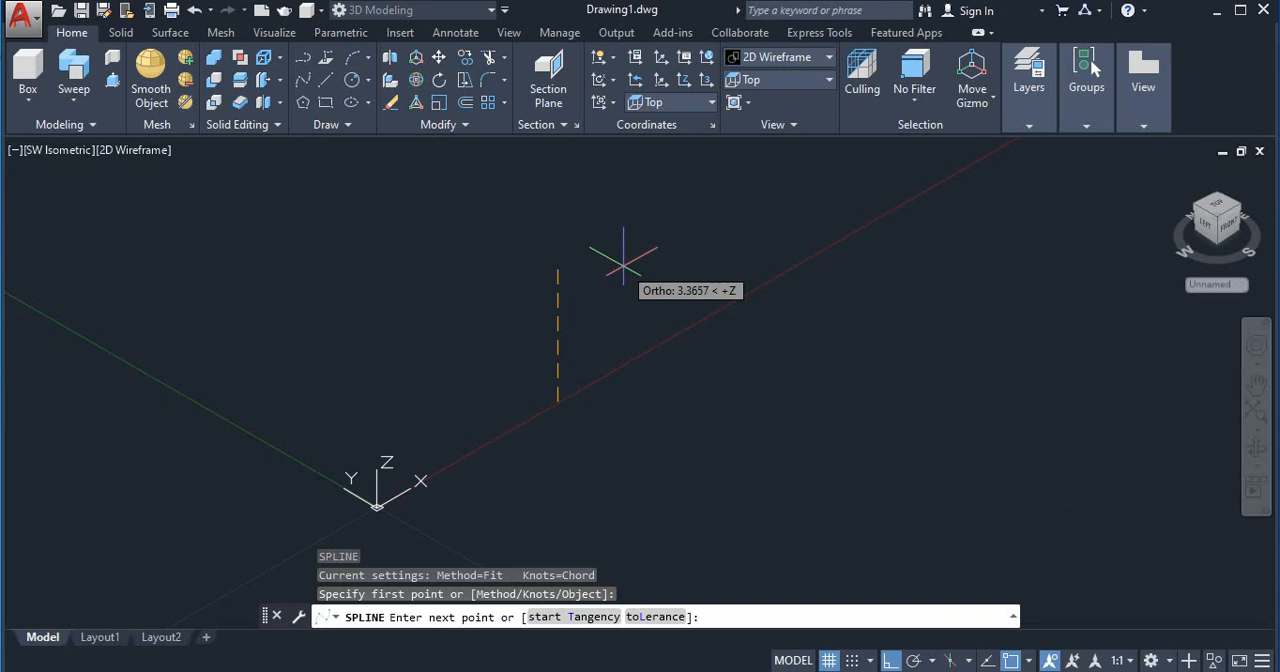
pyautogui.press('F8')
pyautogui.click(663, 253)
pyautogui.moveTo(794, 271); pyautogui.dragTo(614, 349, button='middle')
pyautogui.click(765, 355)
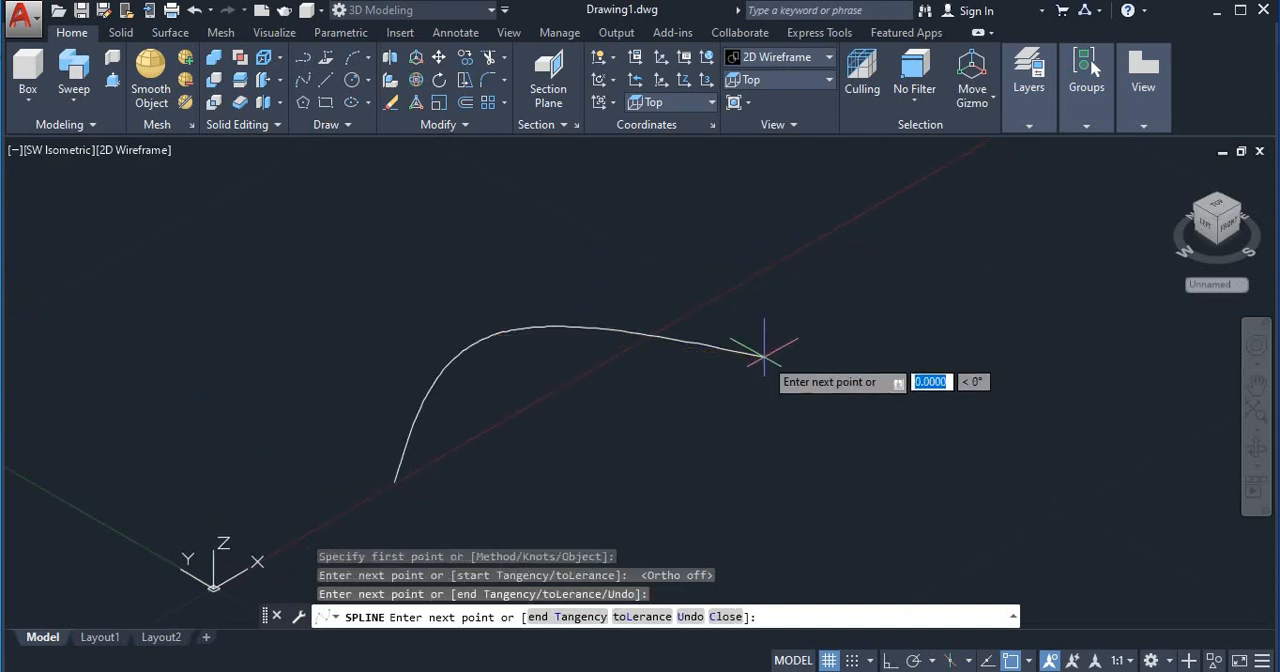
pyautogui.click(900, 188)
pyautogui.moveTo(975, 211); pyautogui.dragTo(740, 310, button='middle')
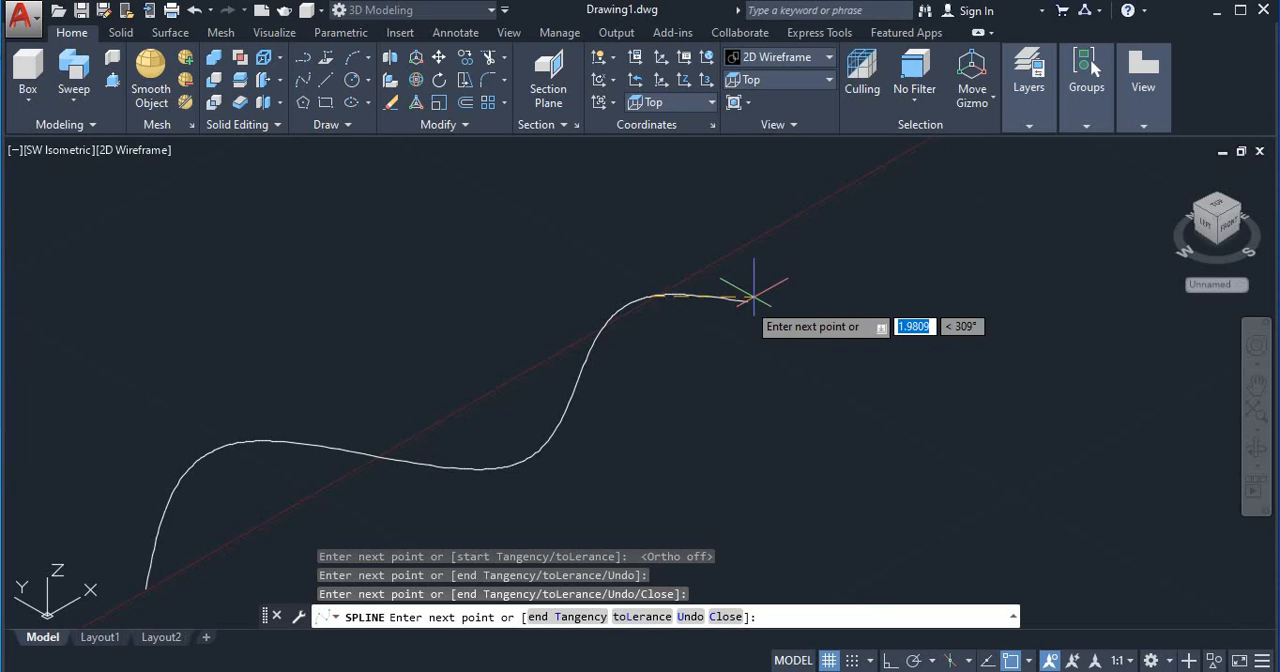
pyautogui.click(904, 232)
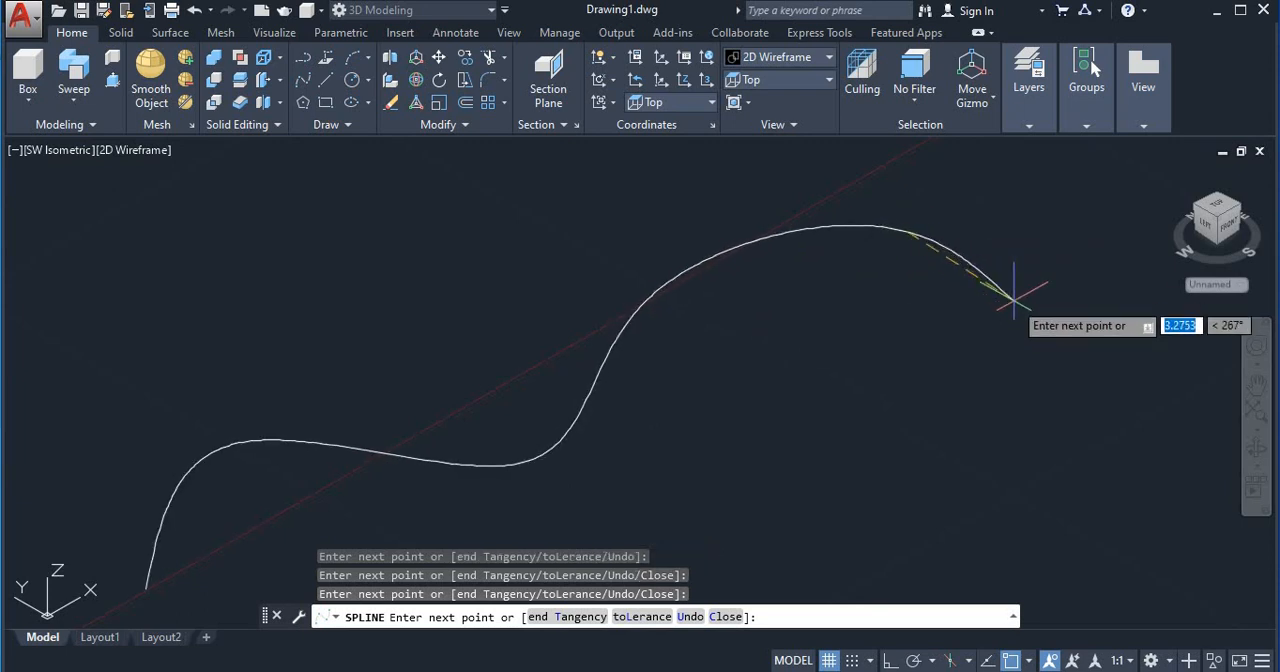
pyautogui.press('Return')
# Step: Draw a circle of radius 1 centred on the spline's start point
pyautogui.scroll(-5, 777, 337)
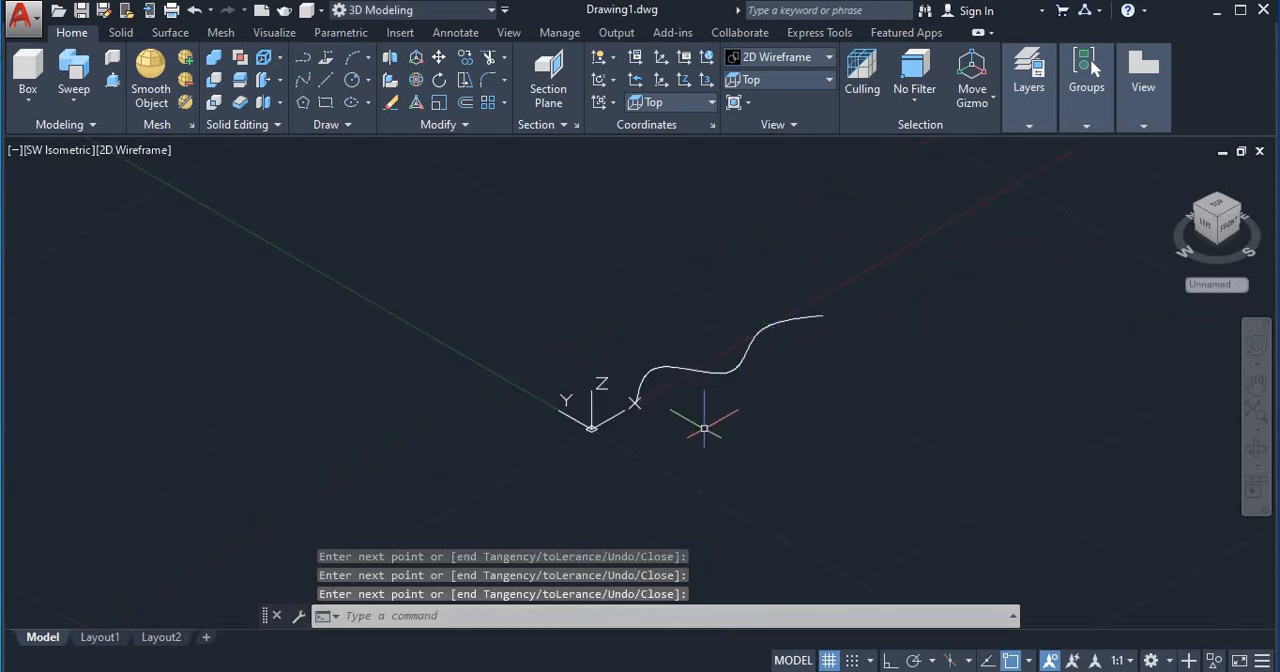
pyautogui.scroll(6, 704, 428)
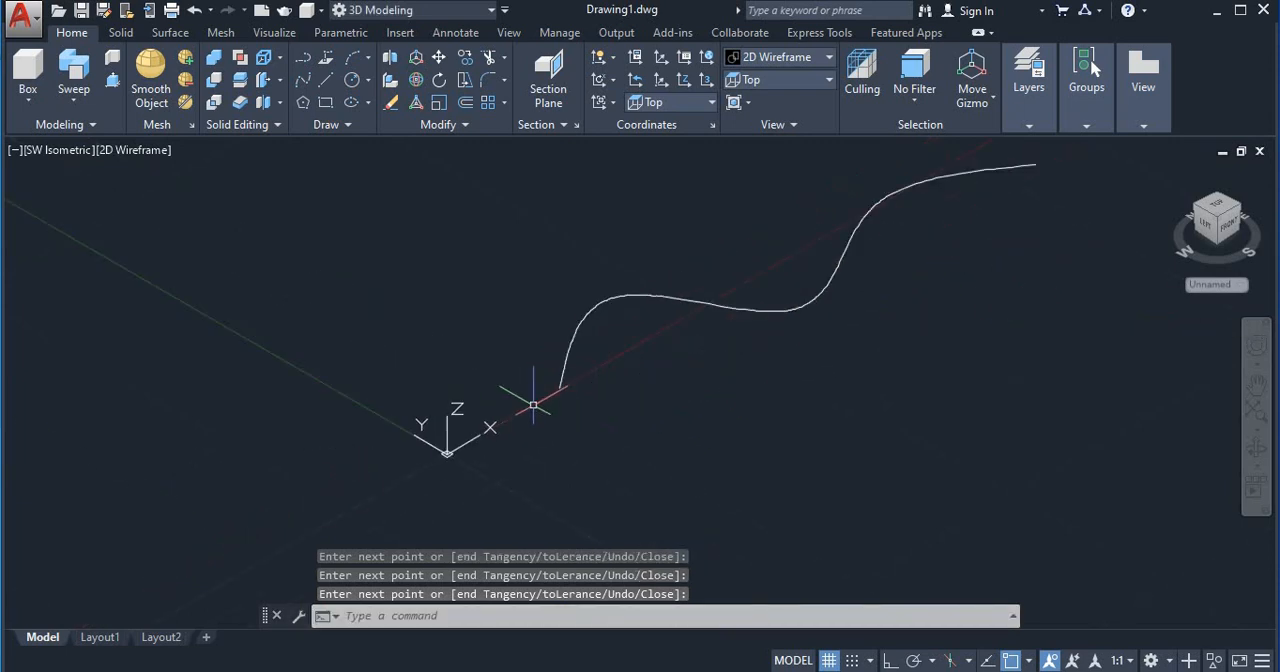
pyautogui.click(354, 82)
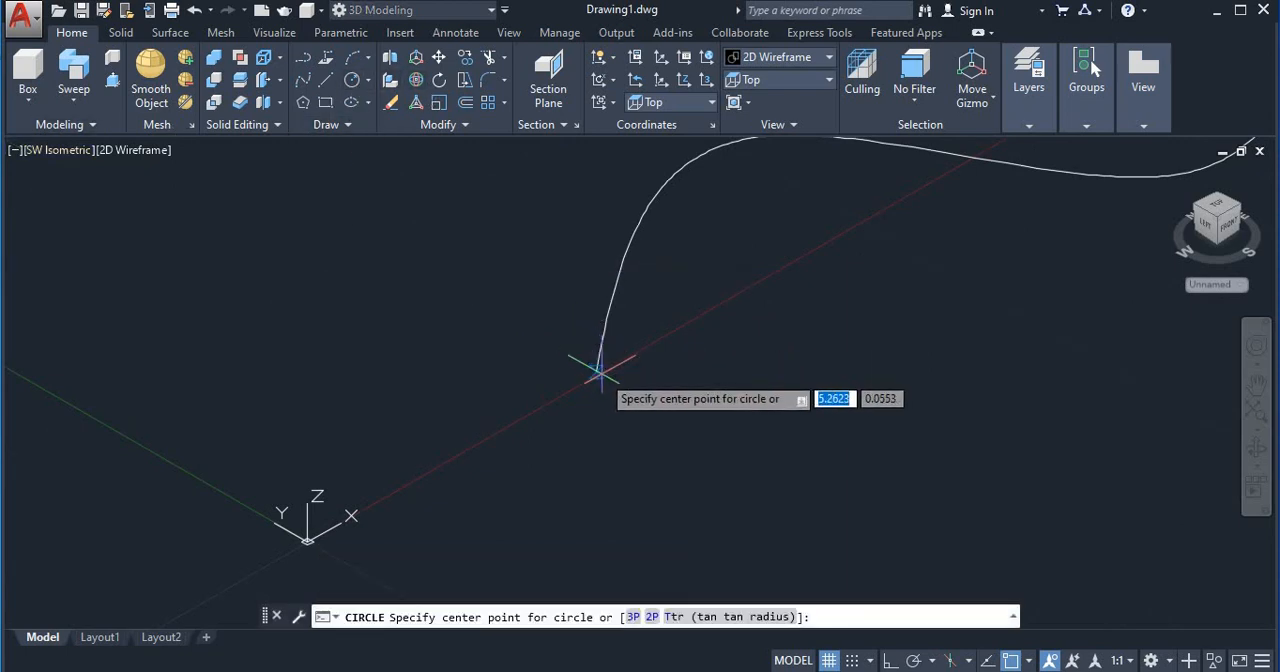
pyautogui.click(597, 368)
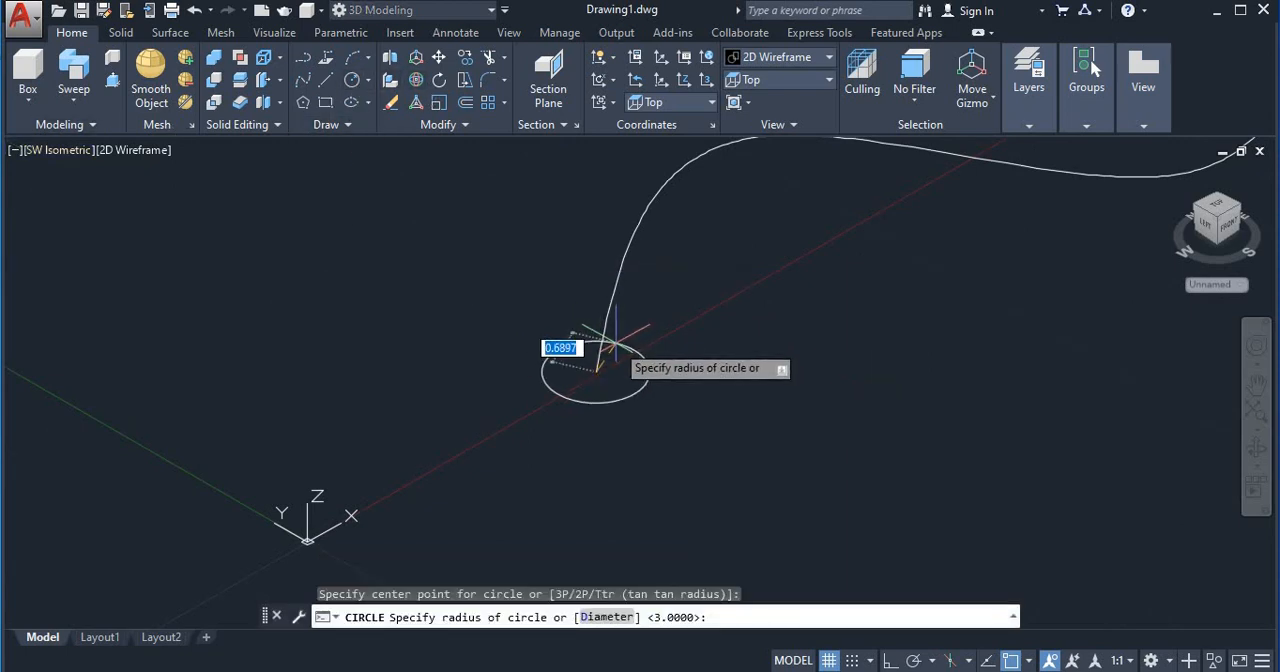
pyautogui.press('Return')
# Step: Sweep the circle along the spline into a solid and display it in the Realistic visual style
pyautogui.scroll(-6, 496, 368)
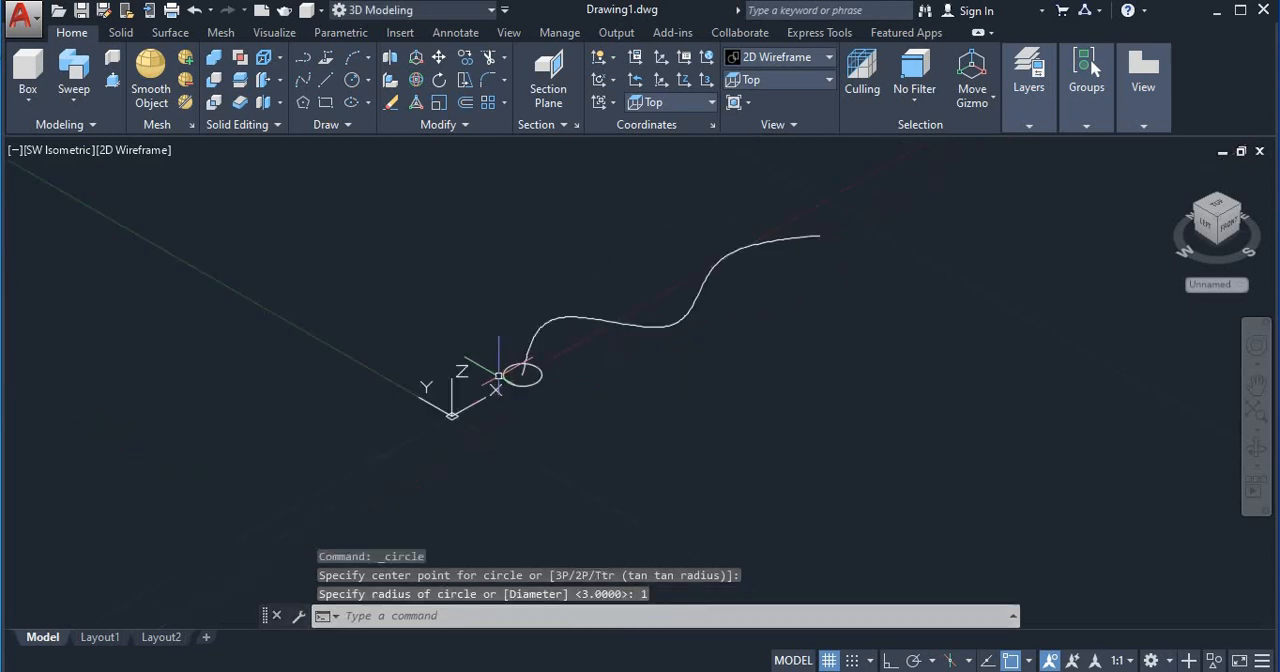
pyautogui.moveTo(664, 362); pyautogui.dragTo(657, 377, button='middle')
pyautogui.scroll(2, 651, 395)
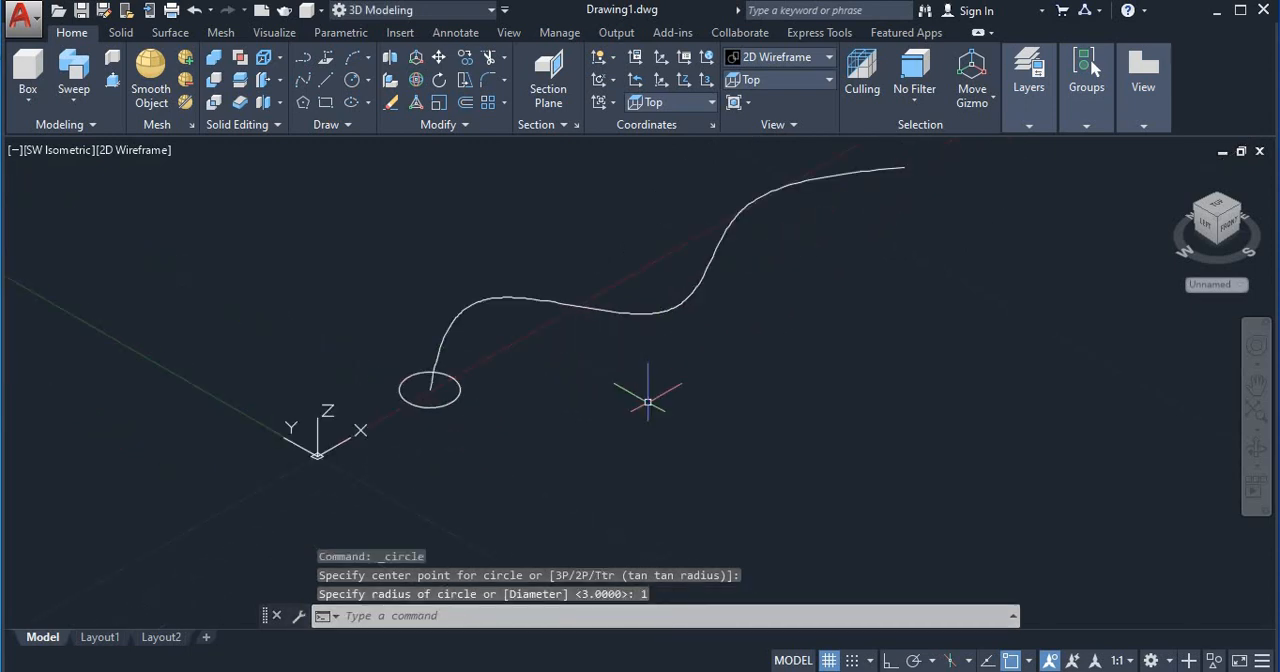
pyautogui.write('sw')
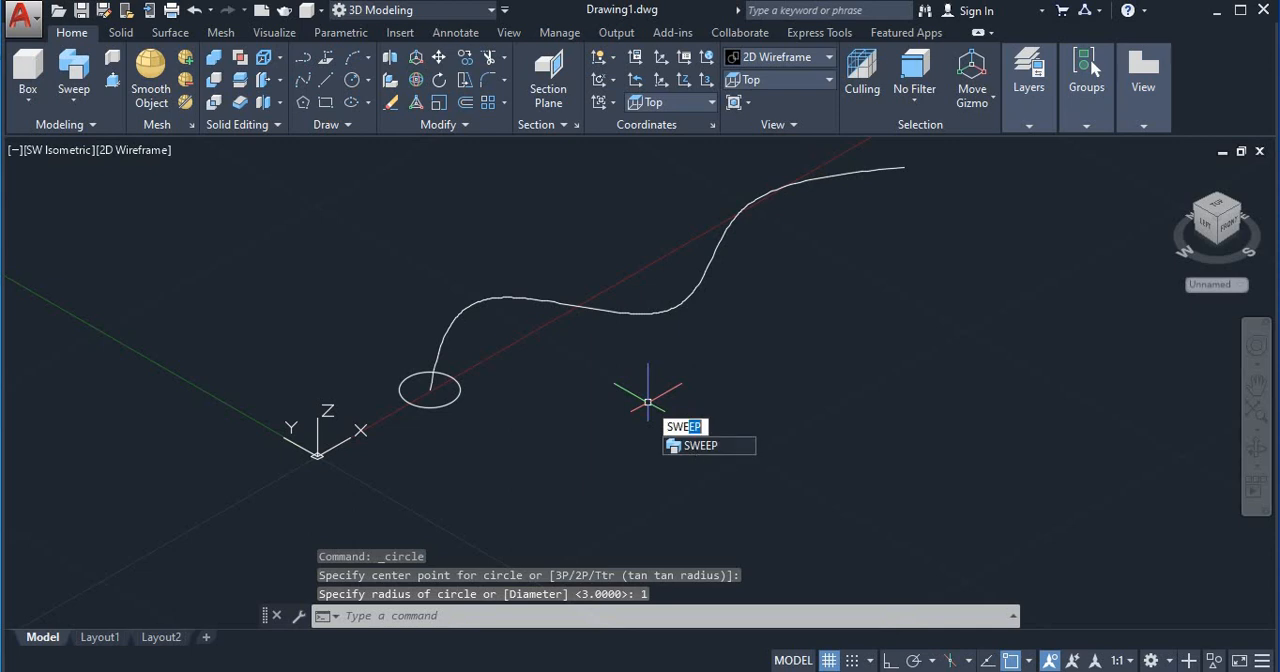
pyautogui.press('Return')
pyautogui.click(462, 393)
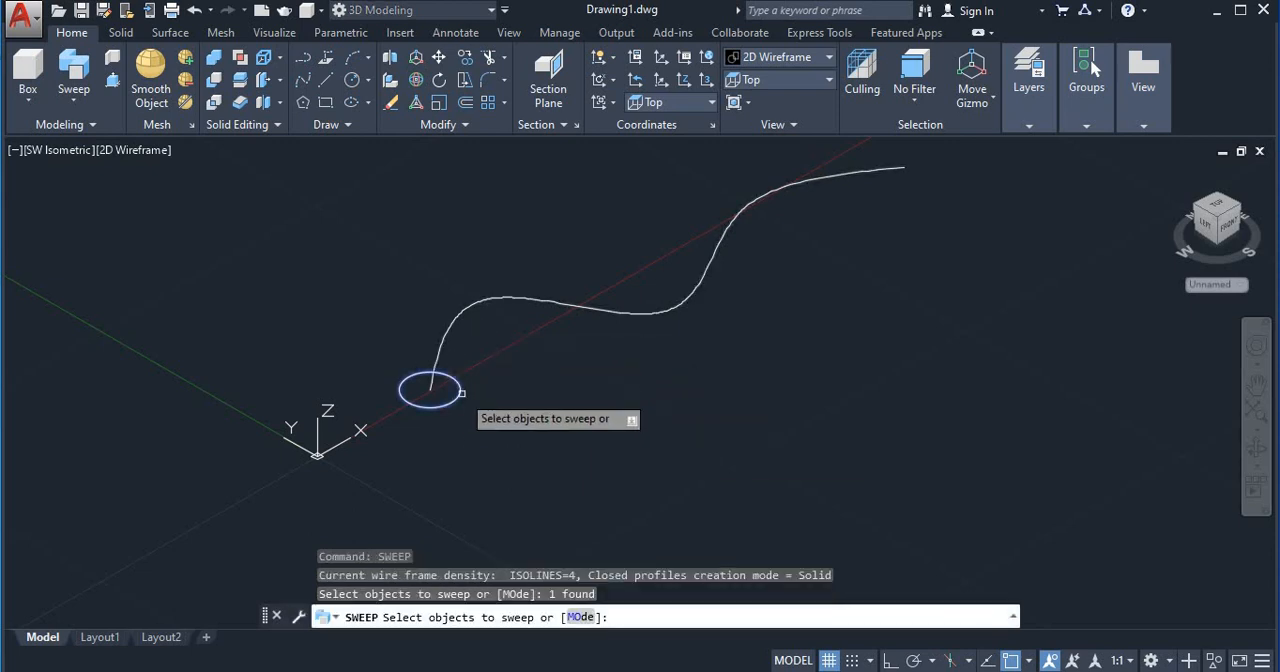
pyautogui.press('Return')
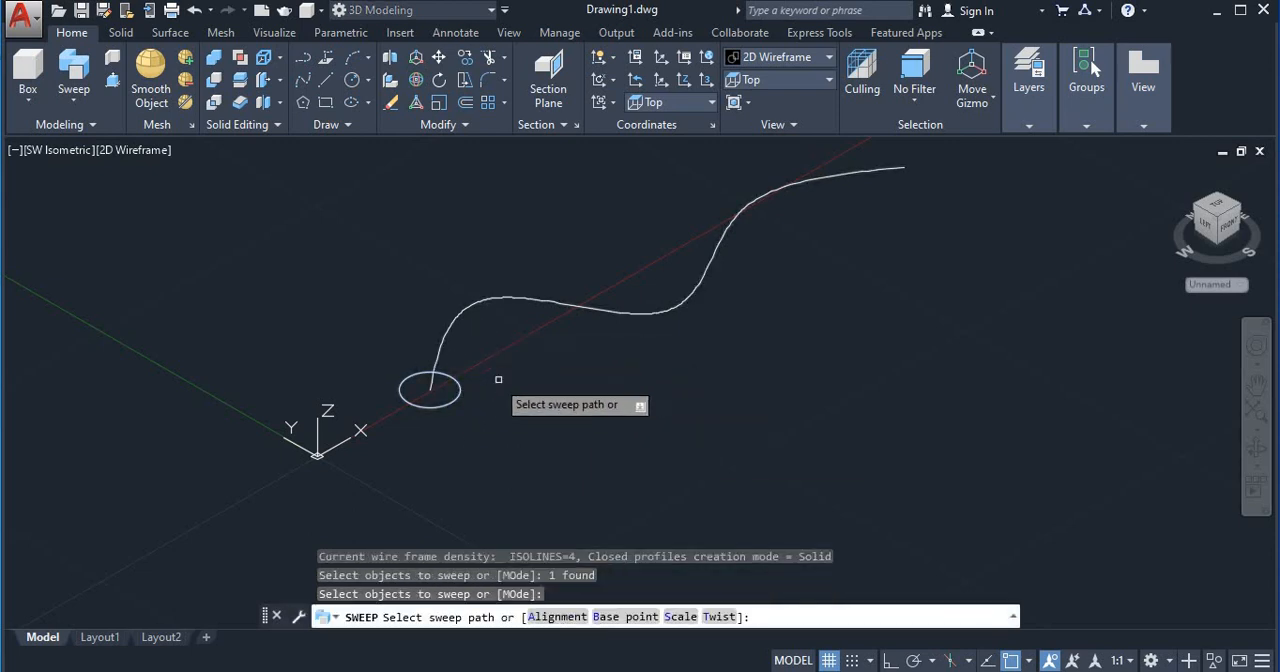
pyautogui.click(482, 300)
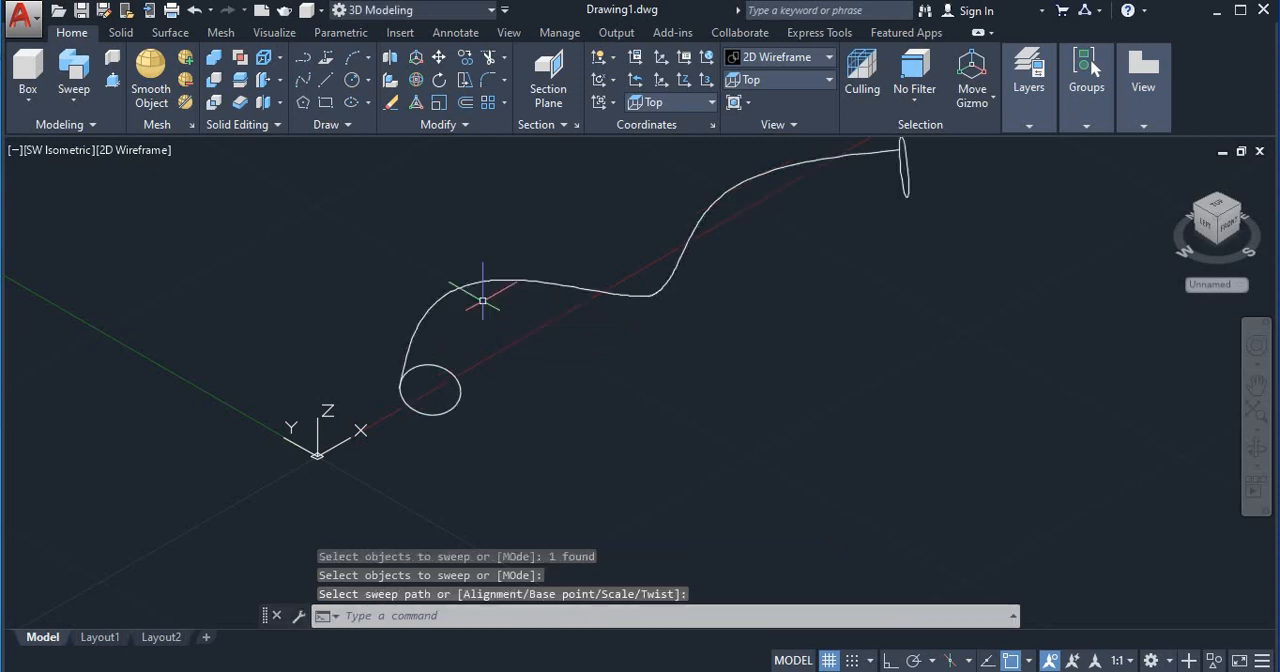
pyautogui.click(135, 151)
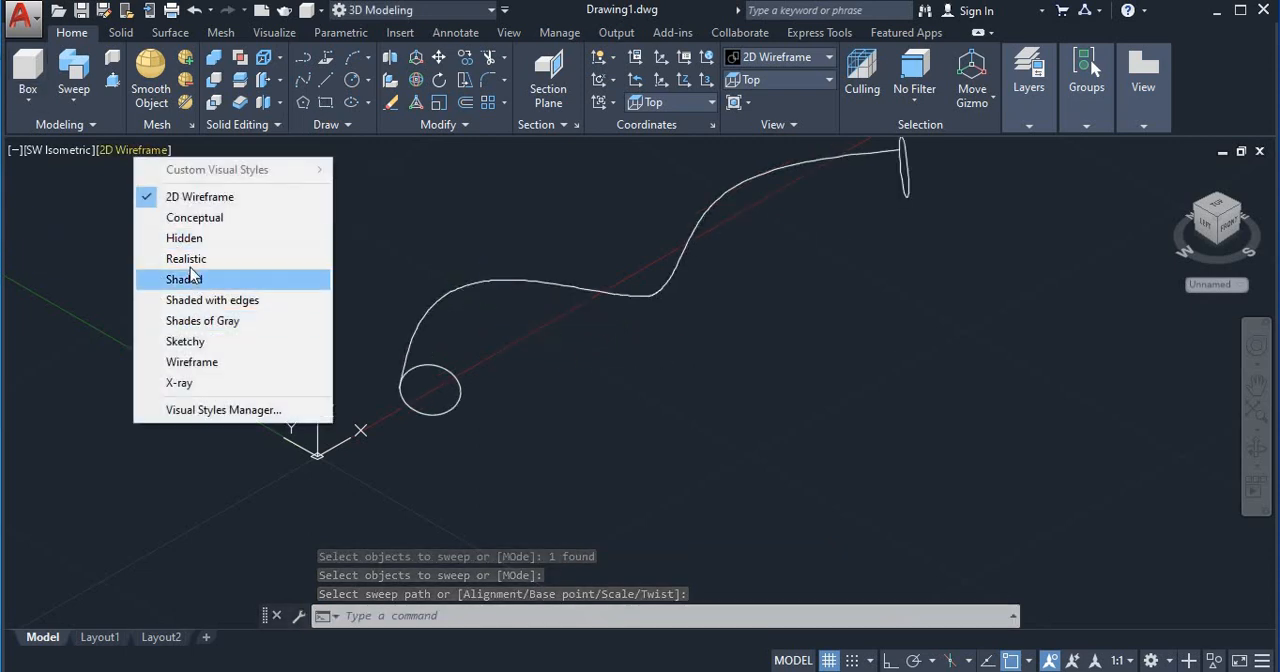
pyautogui.click(188, 259)
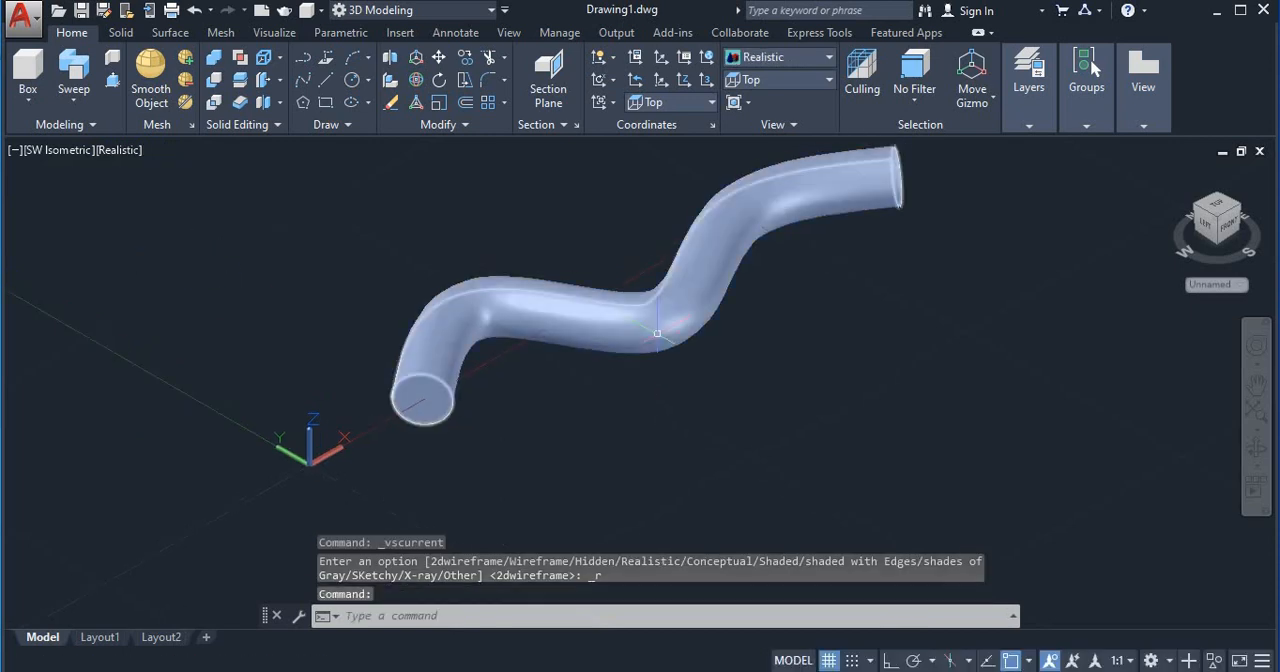
# Step: Move the swept solid a short distance up along the Z axis and deselect it
pyautogui.click(650, 262)
pyautogui.click(650, 258)
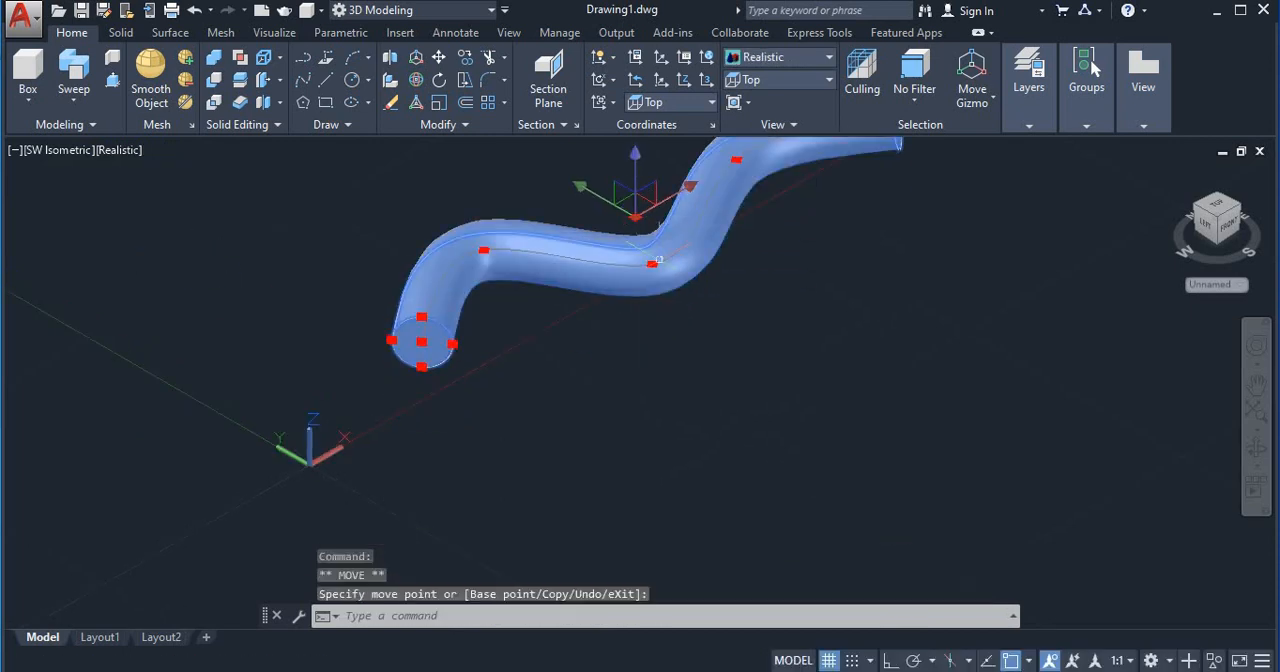
pyautogui.press('Escape')
pyautogui.keyDown('shift'); pyautogui.moveTo(829, 466); pyautogui.dragTo(649, 384, button='middle'); pyautogui.keyUp('shift')
pyautogui.scroll(-4, 717, 420)
pyautogui.scroll(2, 668, 432)
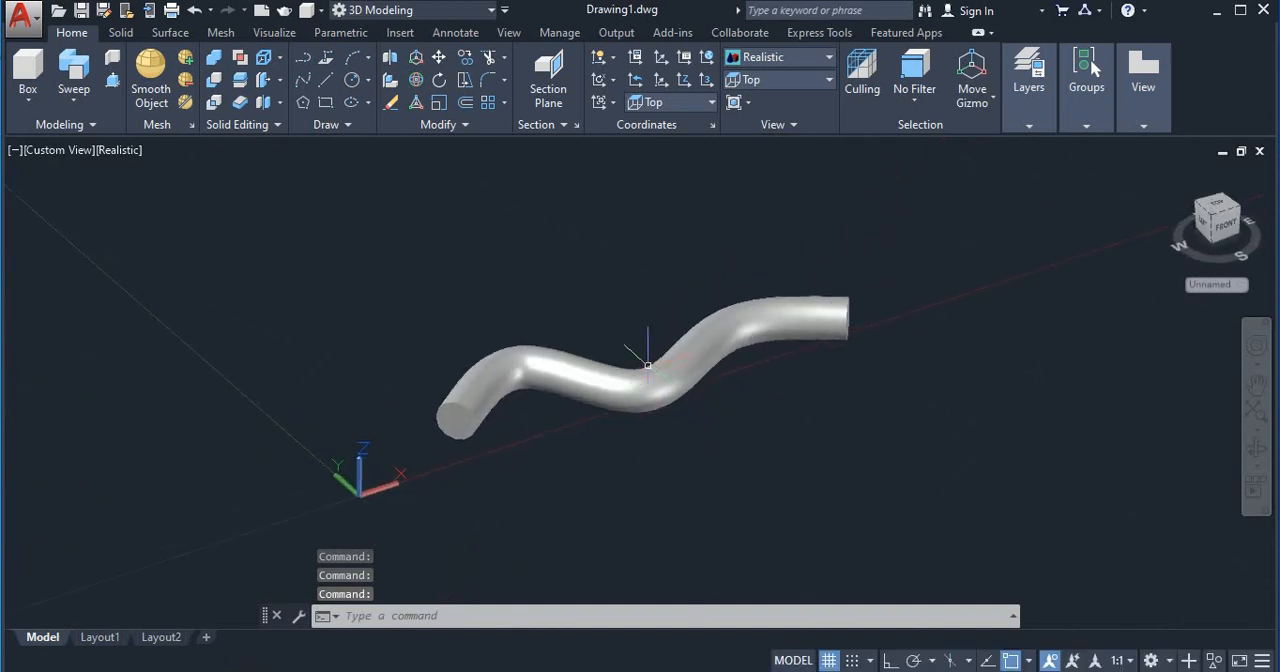
# Step: Erase the swept solid from the drawing
pyautogui.click(649, 384)
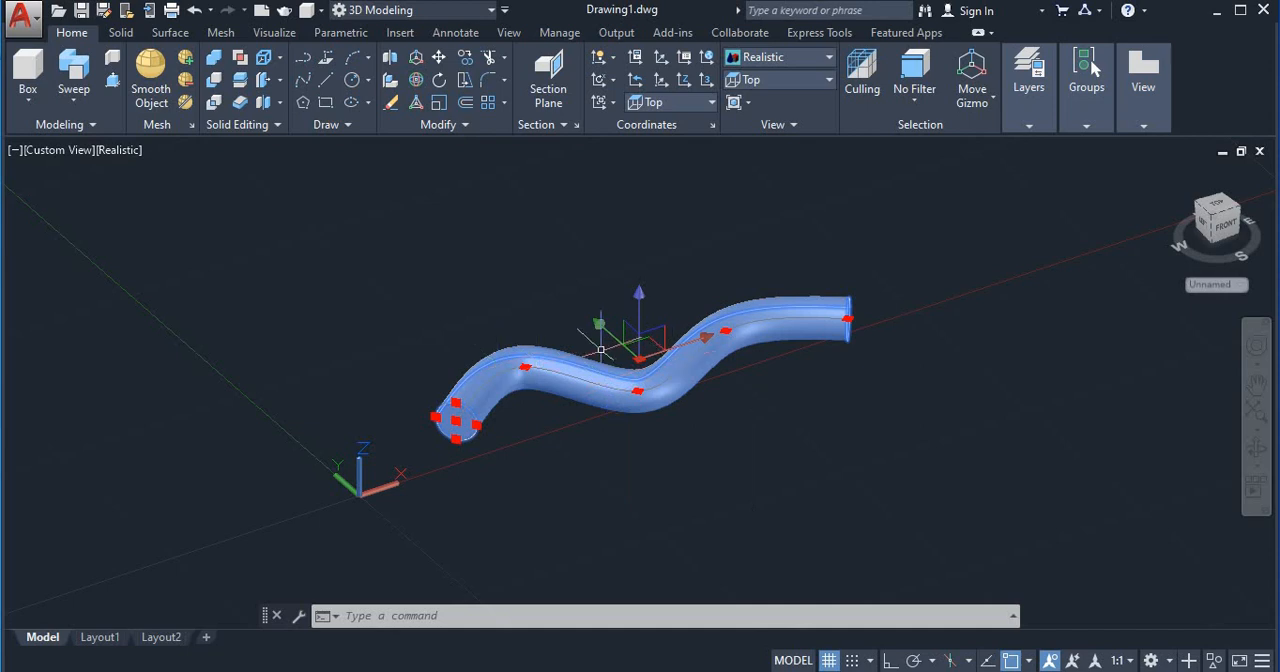
pyautogui.press('Delete')
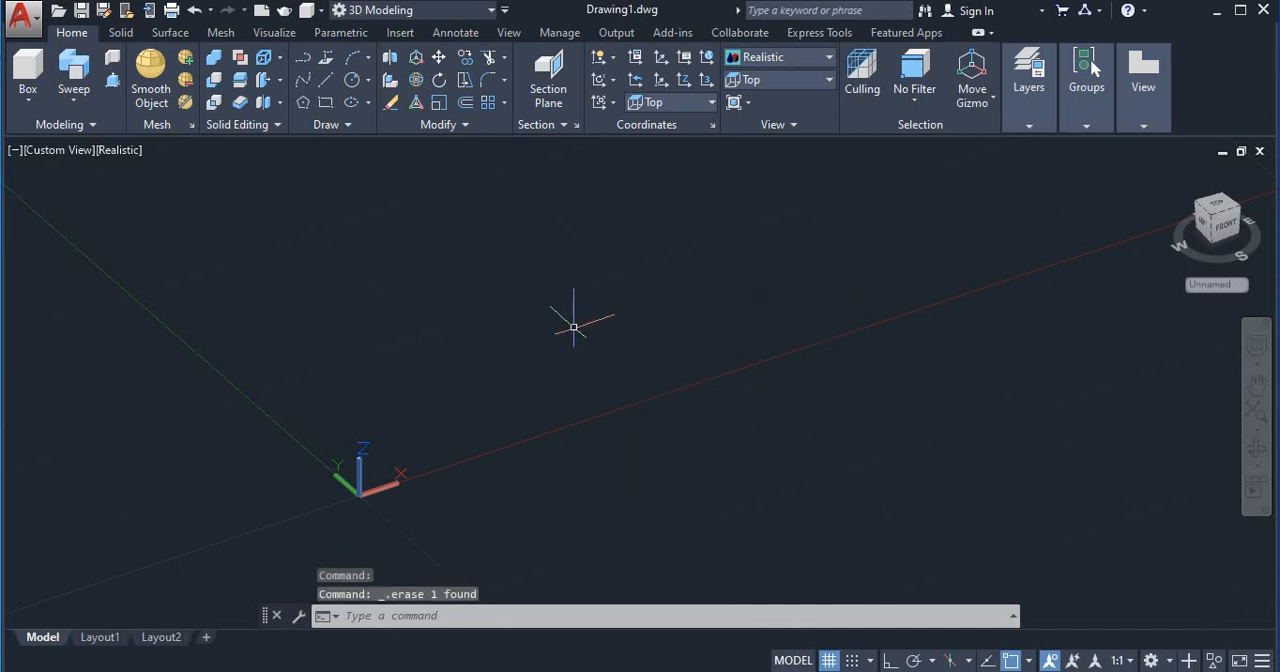
# Step: Start a polyline on the X axis near the origin, turn Ortho on, and draw a 45-unit first segment in the positive X direction
pyautogui.scroll(-4, 434, 350)
pyautogui.scroll(2, 718, 306)
pyautogui.moveTo(718, 306); pyautogui.dragTo(654, 361, button='middle')
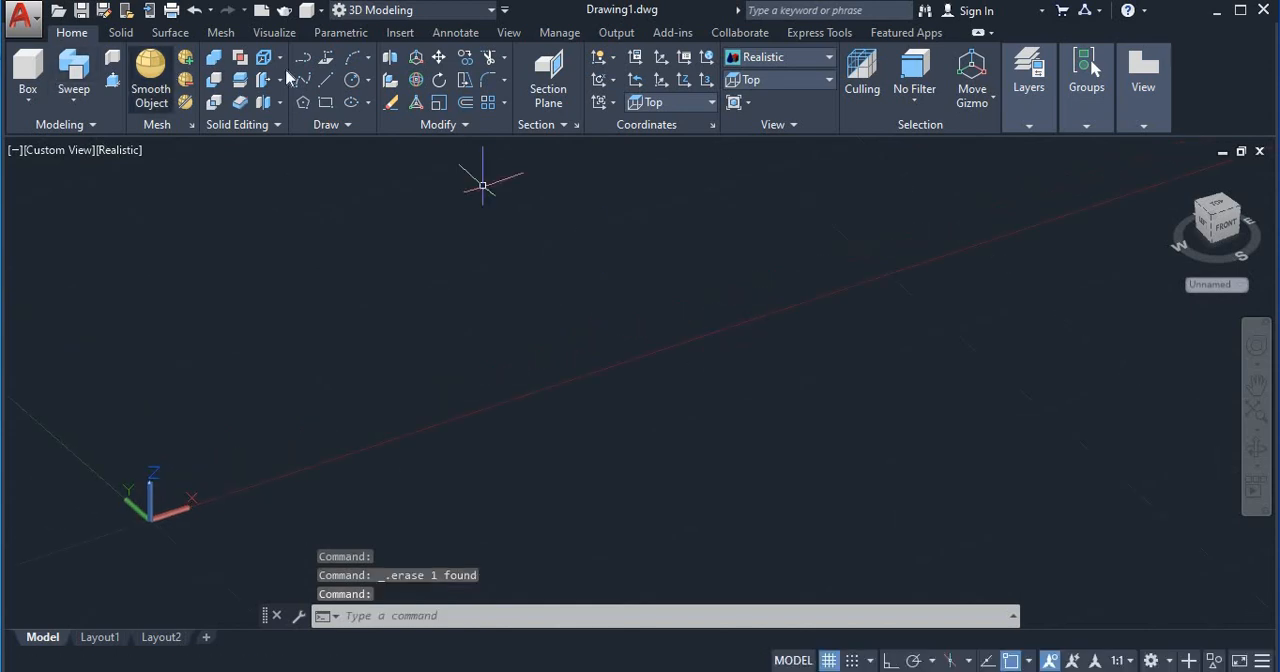
pyautogui.write('PL')
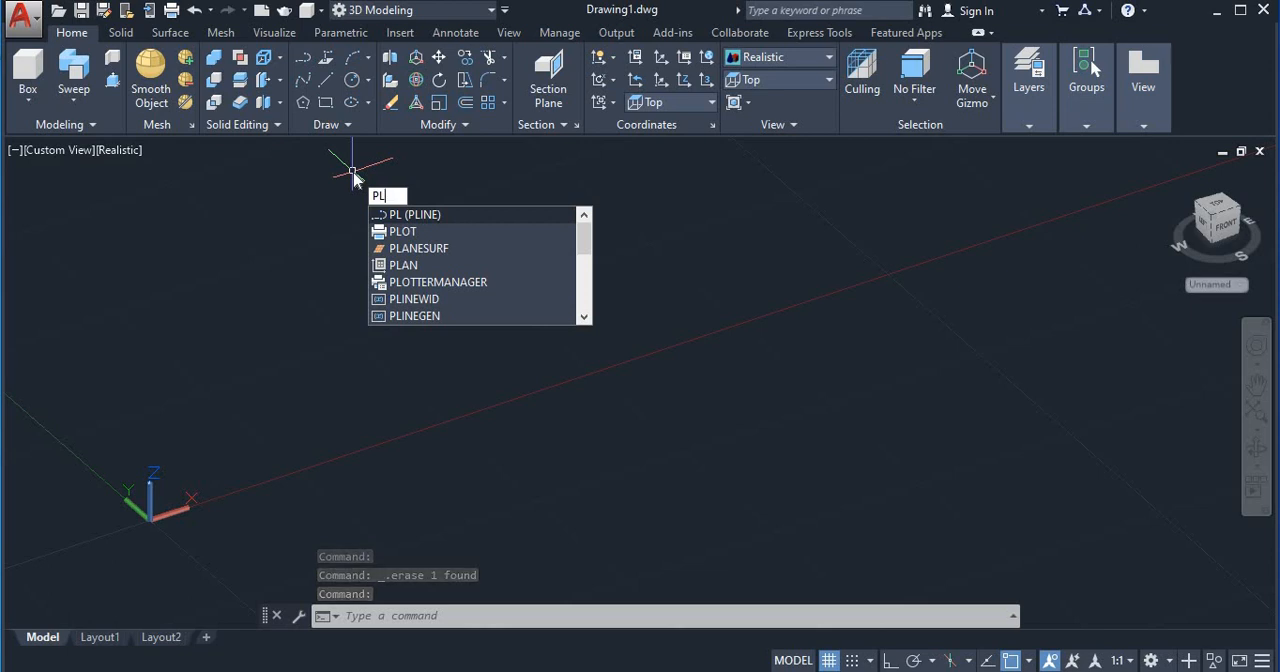
pyautogui.press('Return')
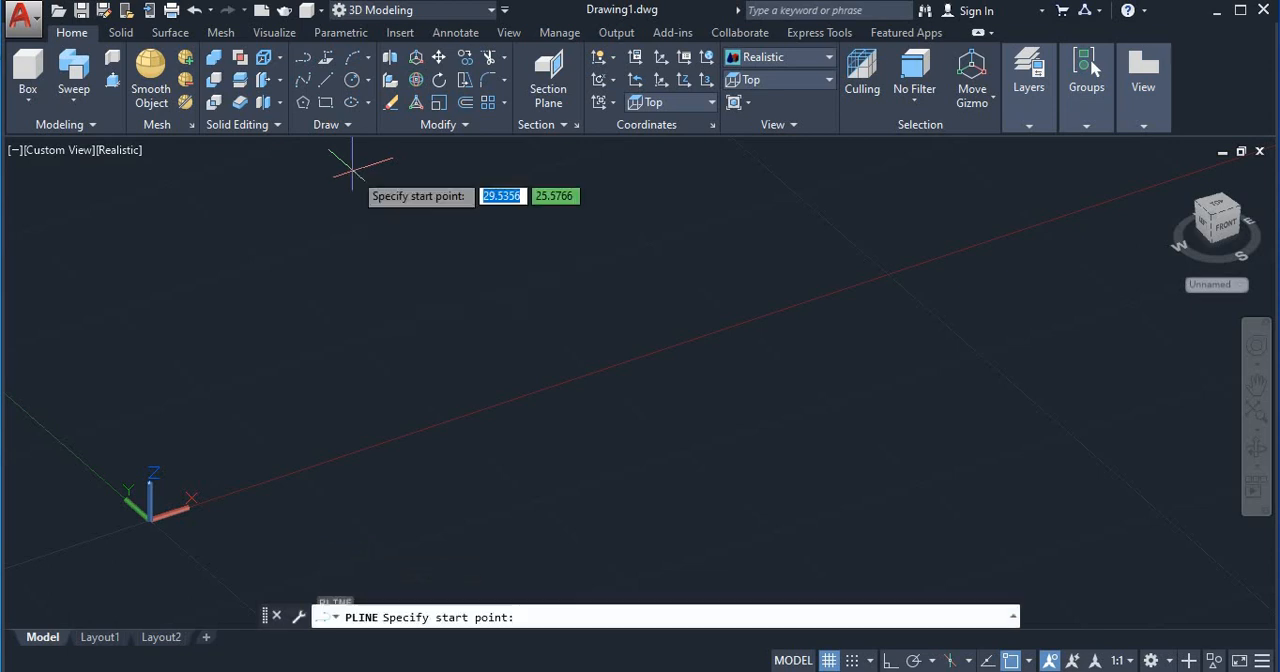
pyautogui.scroll(-5, 408, 294)
pyautogui.scroll(1, 430, 341)
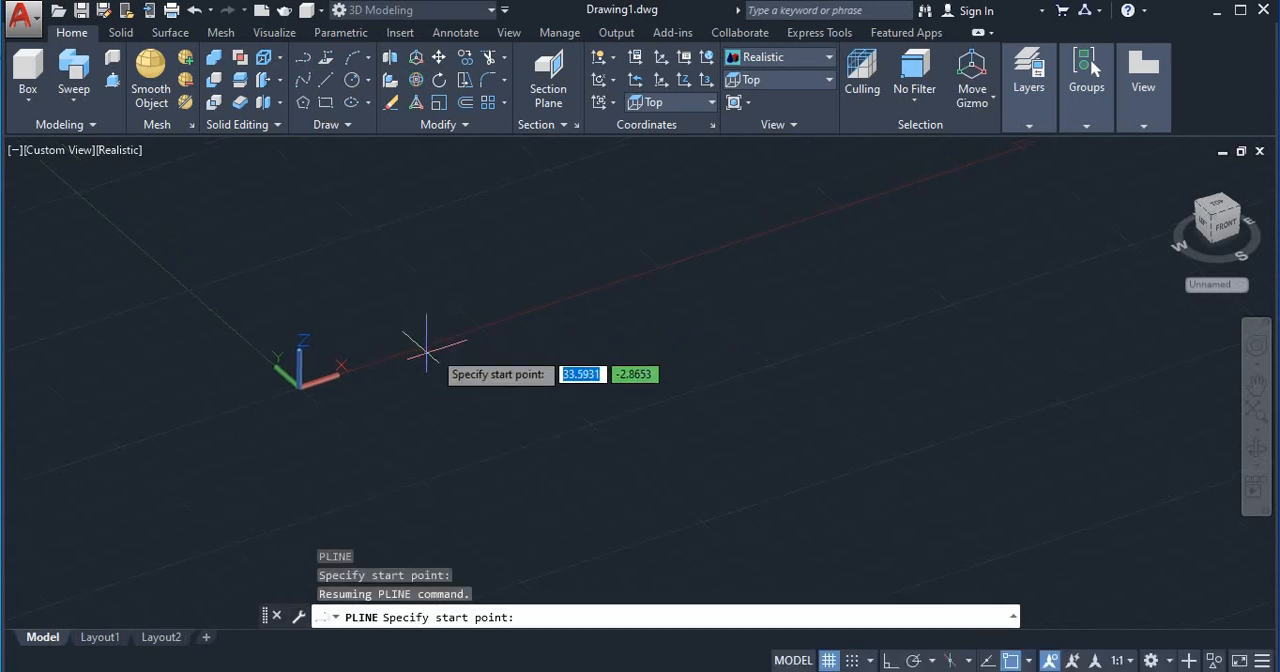
pyautogui.click(432, 345)
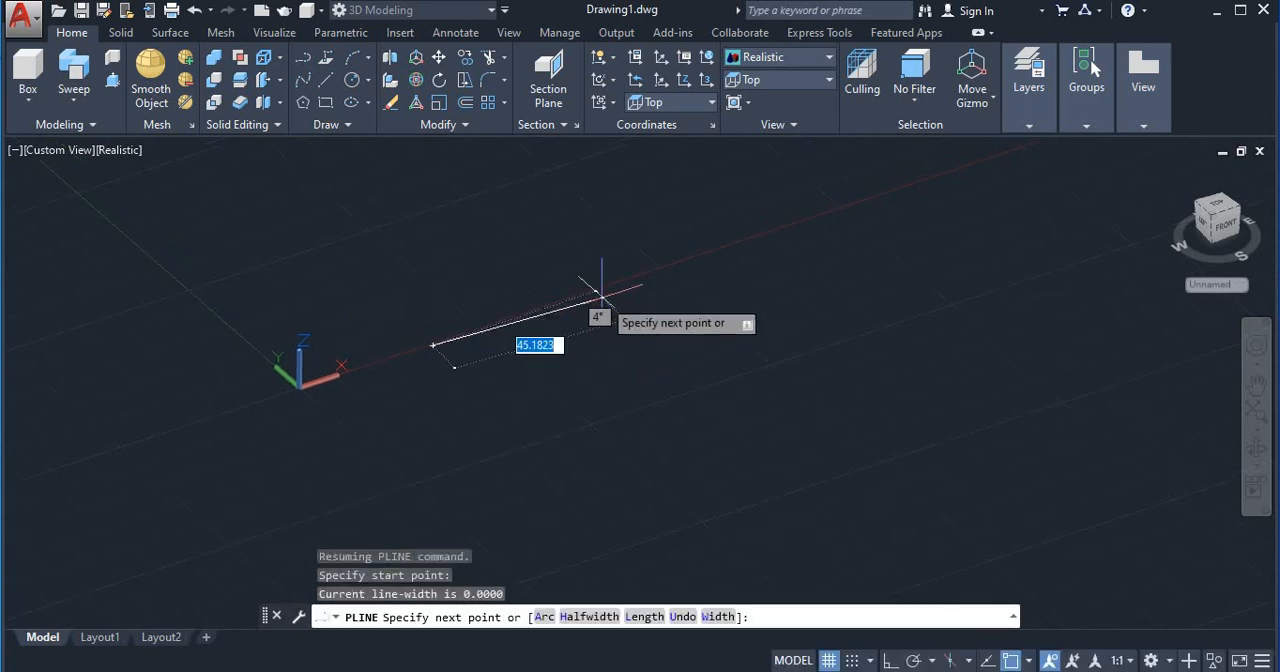
pyautogui.press('F8')
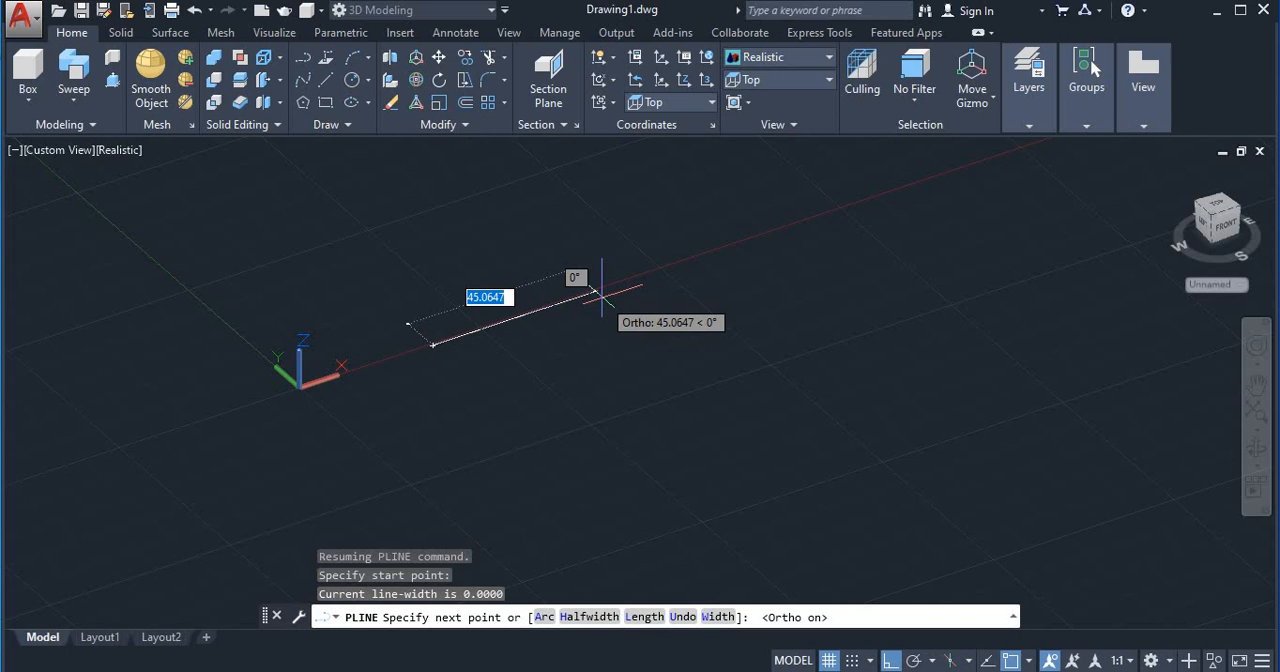
pyautogui.write('4')
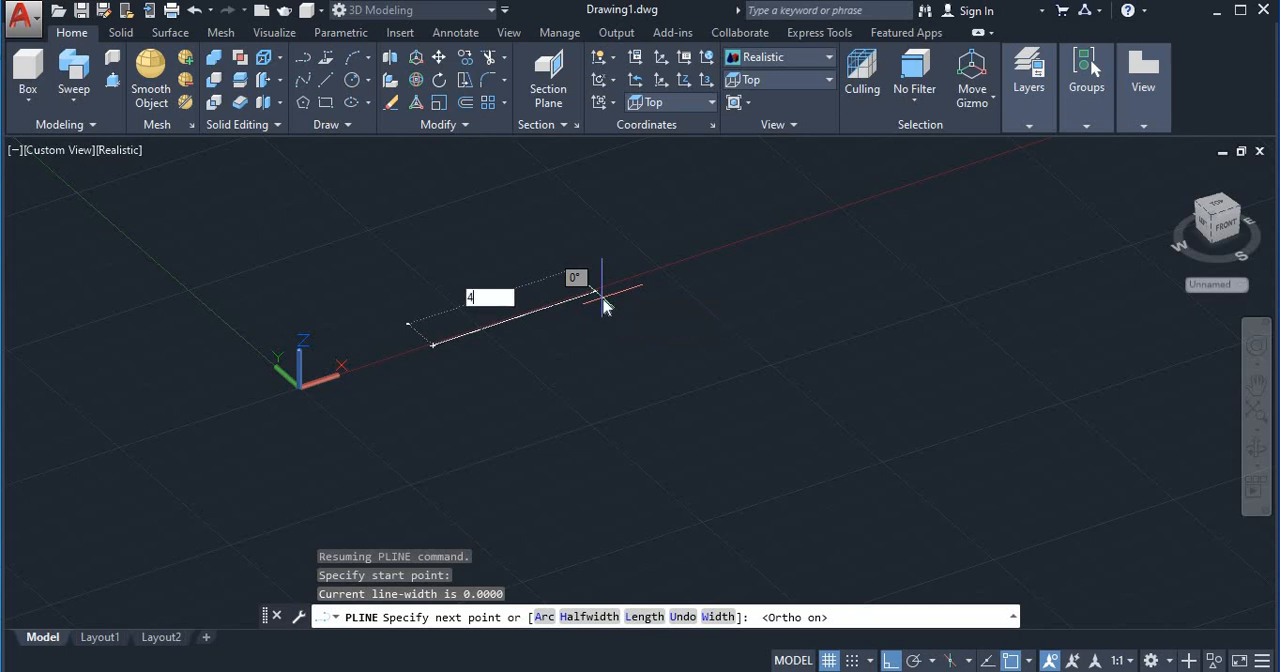
pyautogui.write('5')
pyautogui.press('Return')
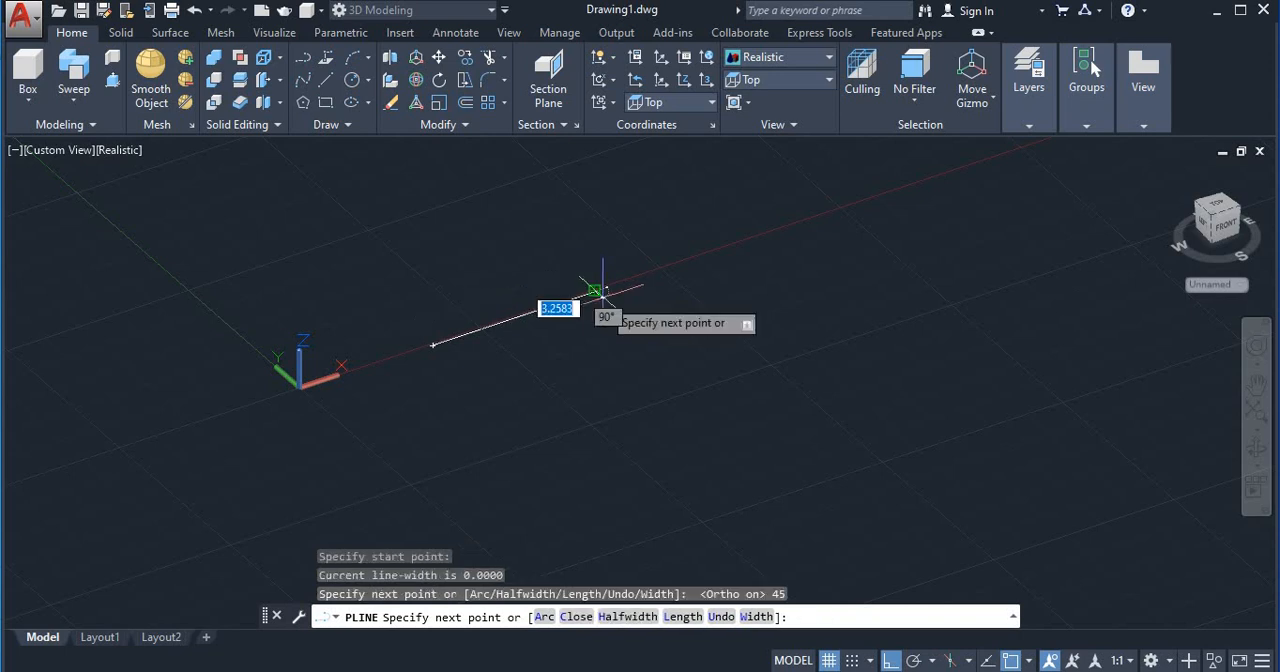
# Step: Continue the polyline with a 50-unit segment in the negative Y direction and a 60-unit segment in the positive X direction
pyautogui.write('5')
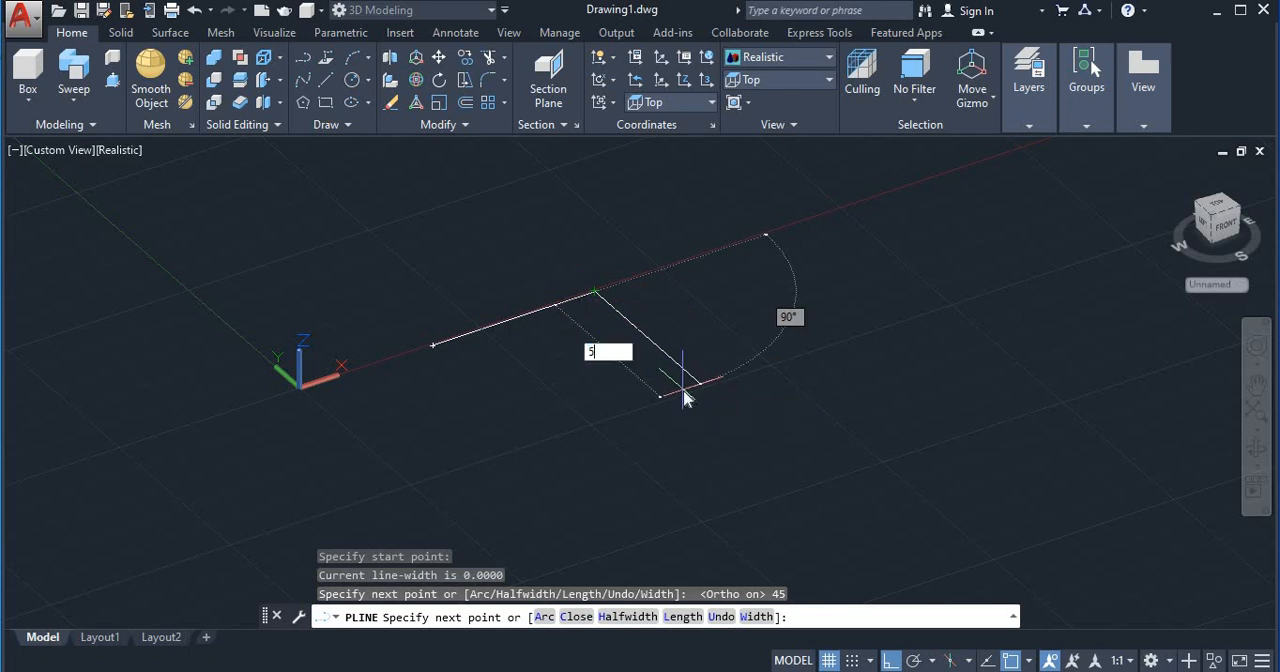
pyautogui.write('0')
pyautogui.press('Return')
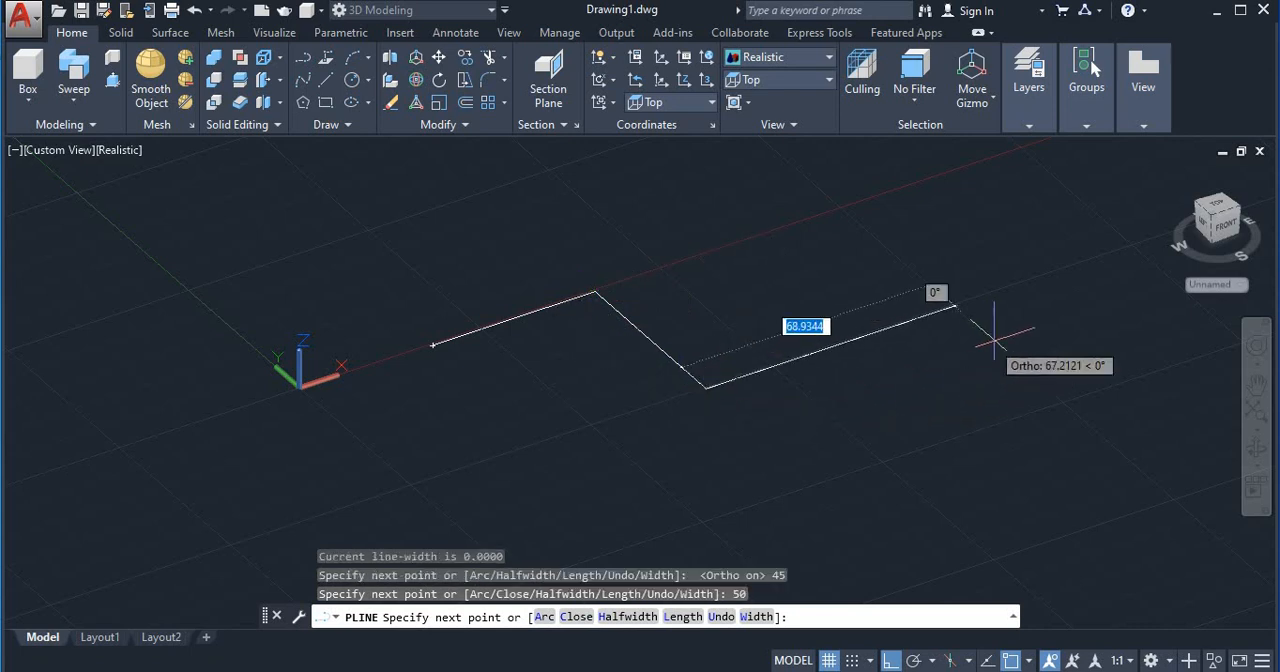
pyautogui.write('60')
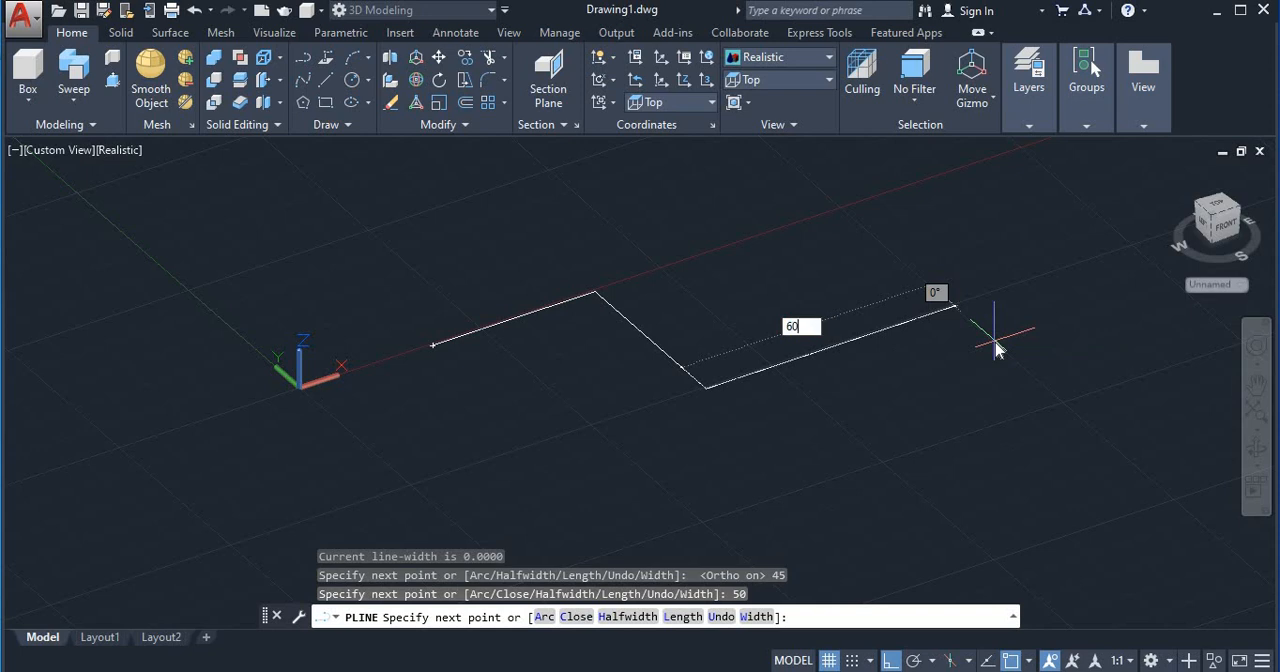
pyautogui.press('Return')
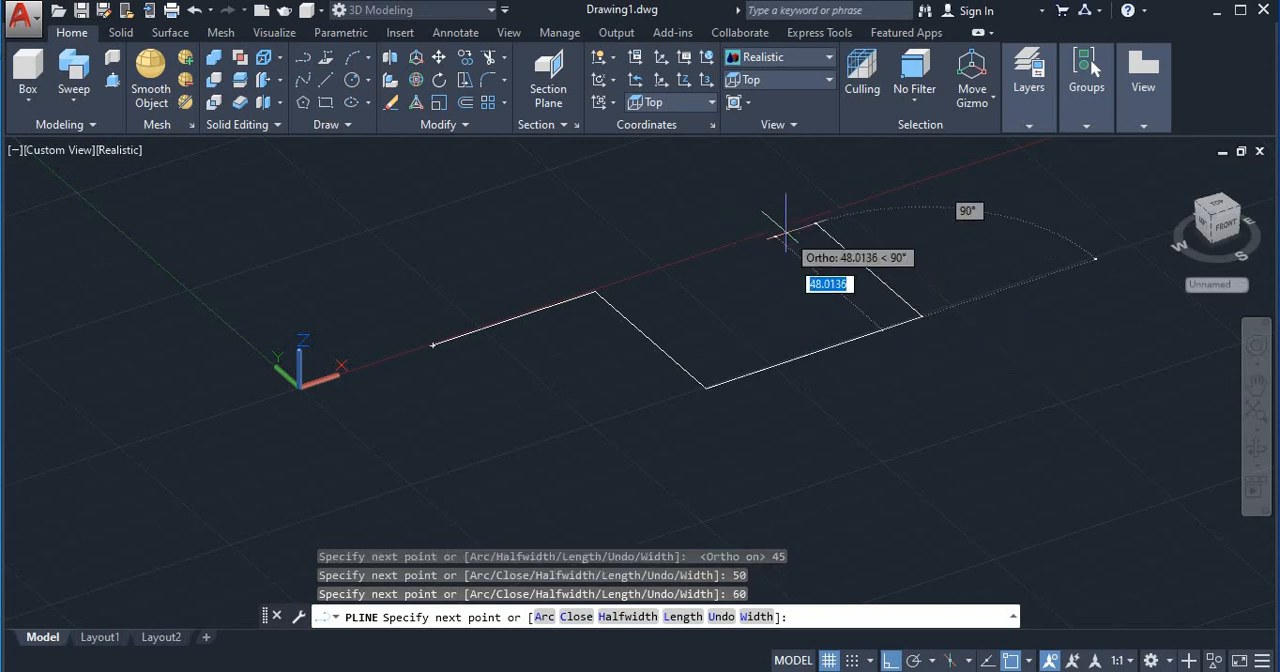
# Step: Add a 75-unit segment in the positive Y direction and a 50-unit segment in the positive X direction, and finish the polyline
pyautogui.write('75')
pyautogui.press('Return')
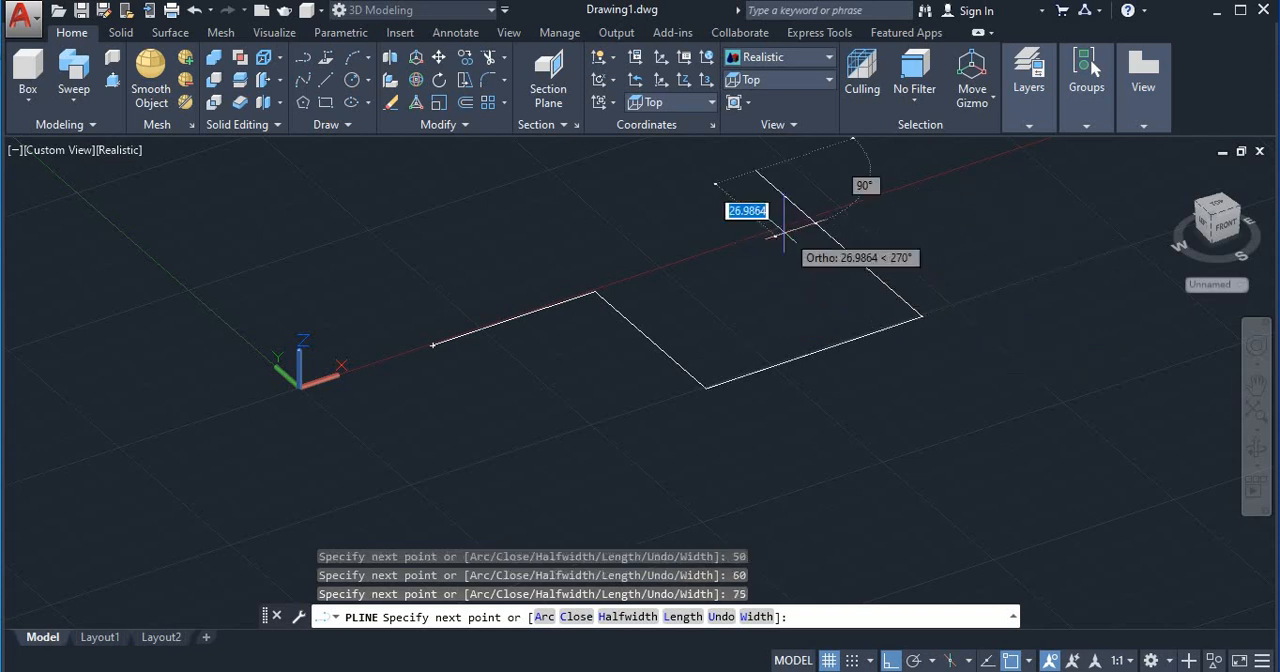
pyautogui.moveTo(814, 243); pyautogui.dragTo(683, 333, button='middle')
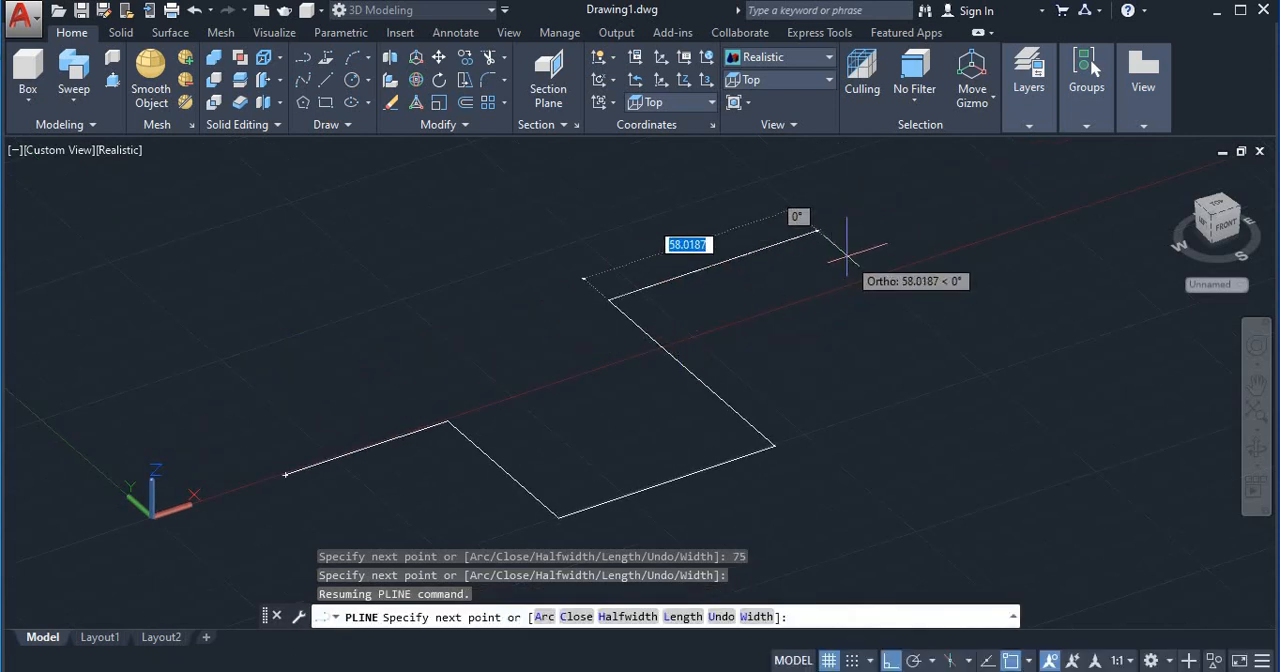
pyautogui.write('50')
pyautogui.press('Return')
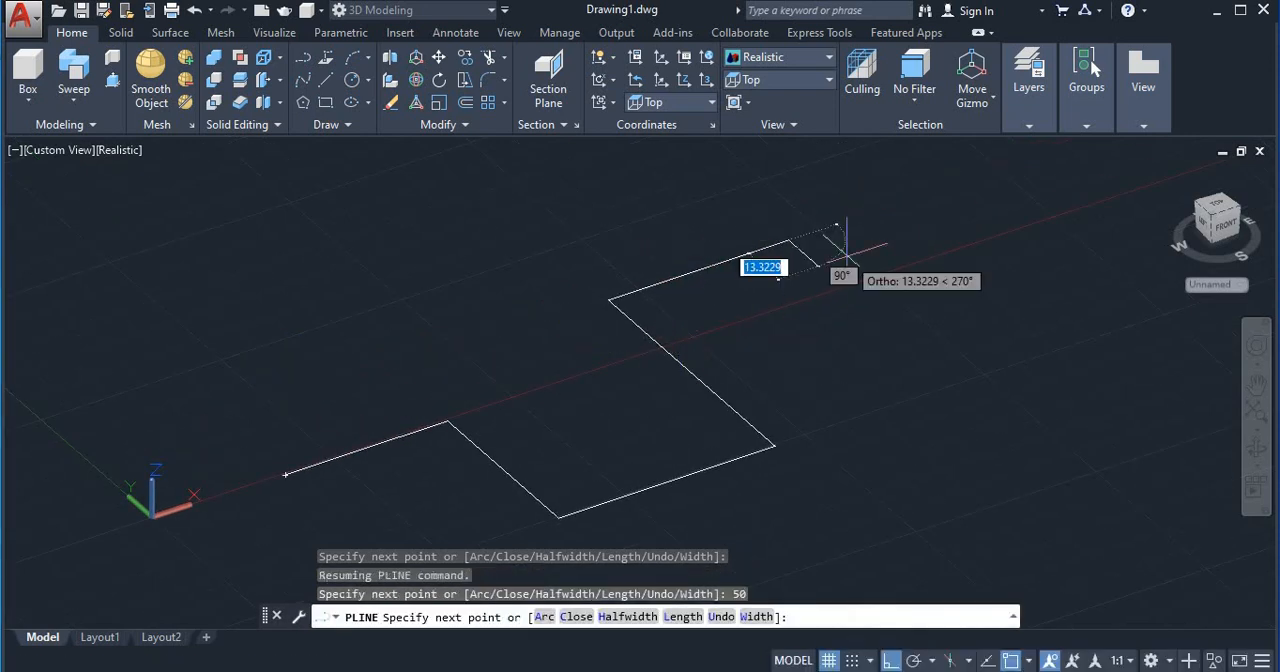
pyautogui.press('Escape')
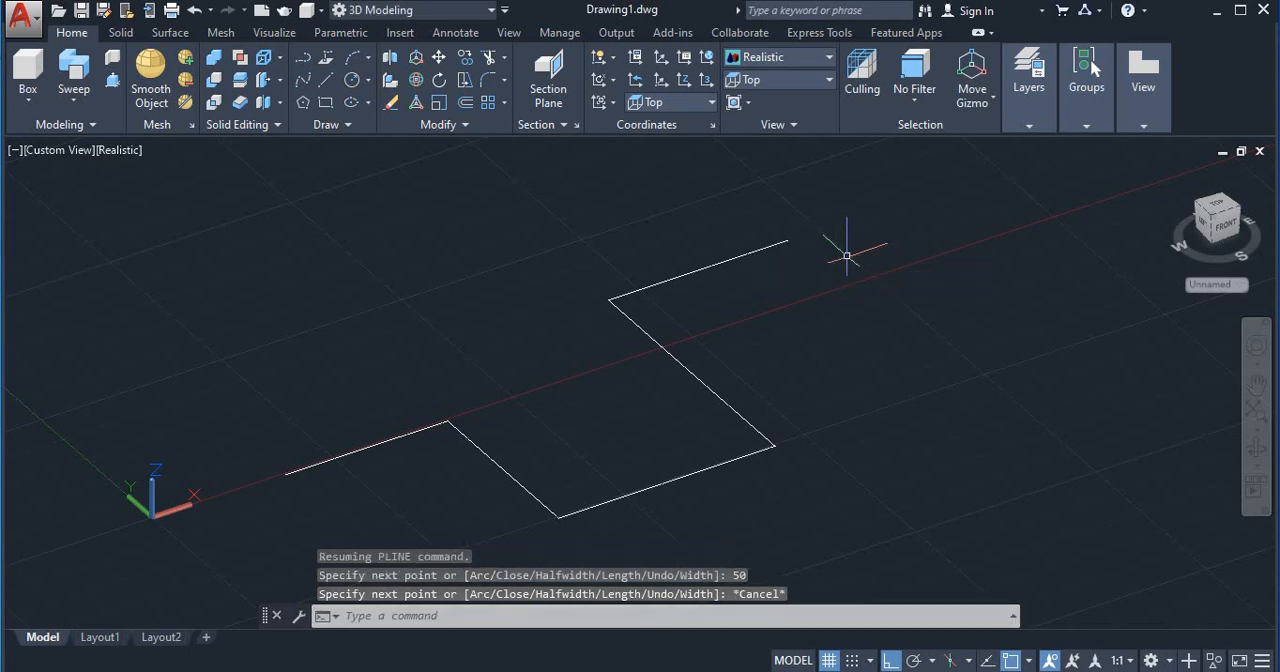
# Step: Draw a circle of radius 3 centred on the polyline's start point near the origin
pyautogui.moveTo(656, 448); pyautogui.dragTo(738, 361, button='middle')
pyautogui.scroll(3, 360, 385)
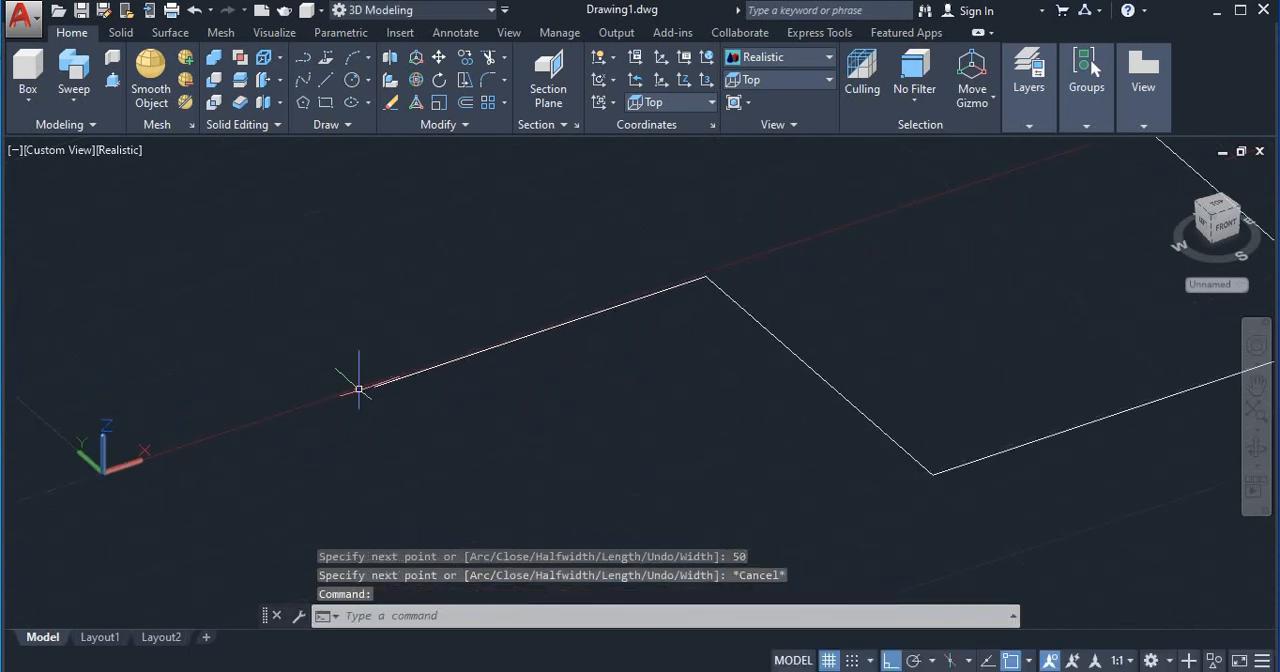
pyautogui.click(352, 80)
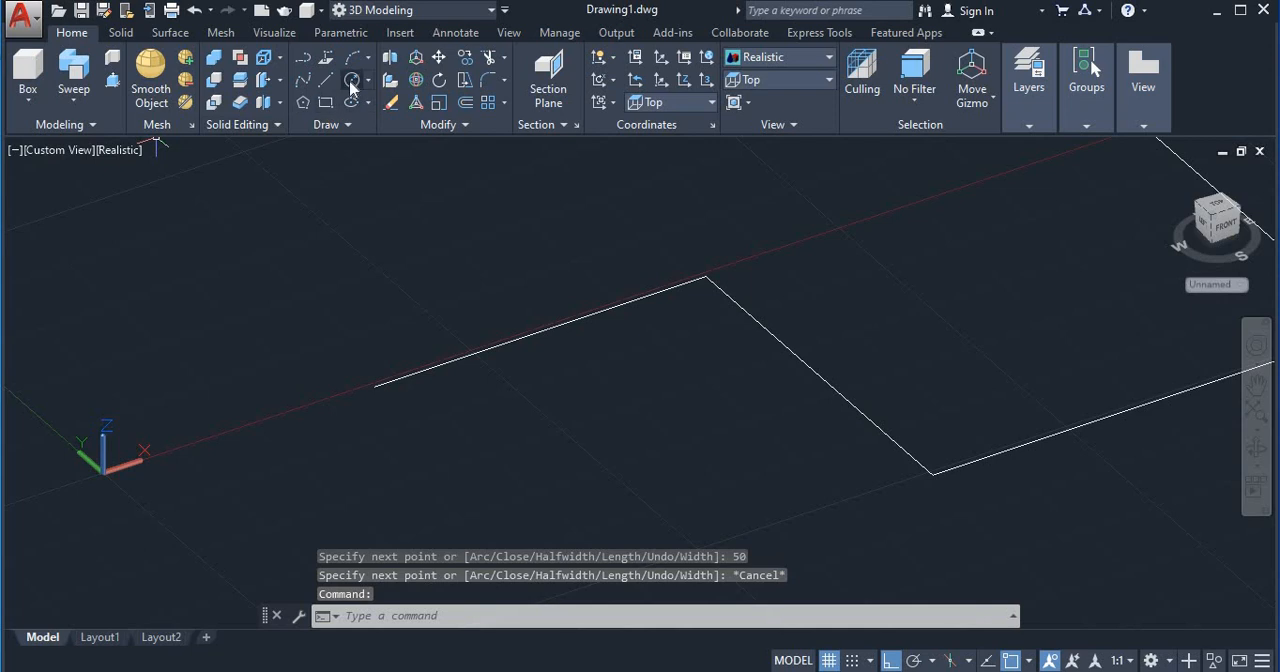
pyautogui.click(372, 382)
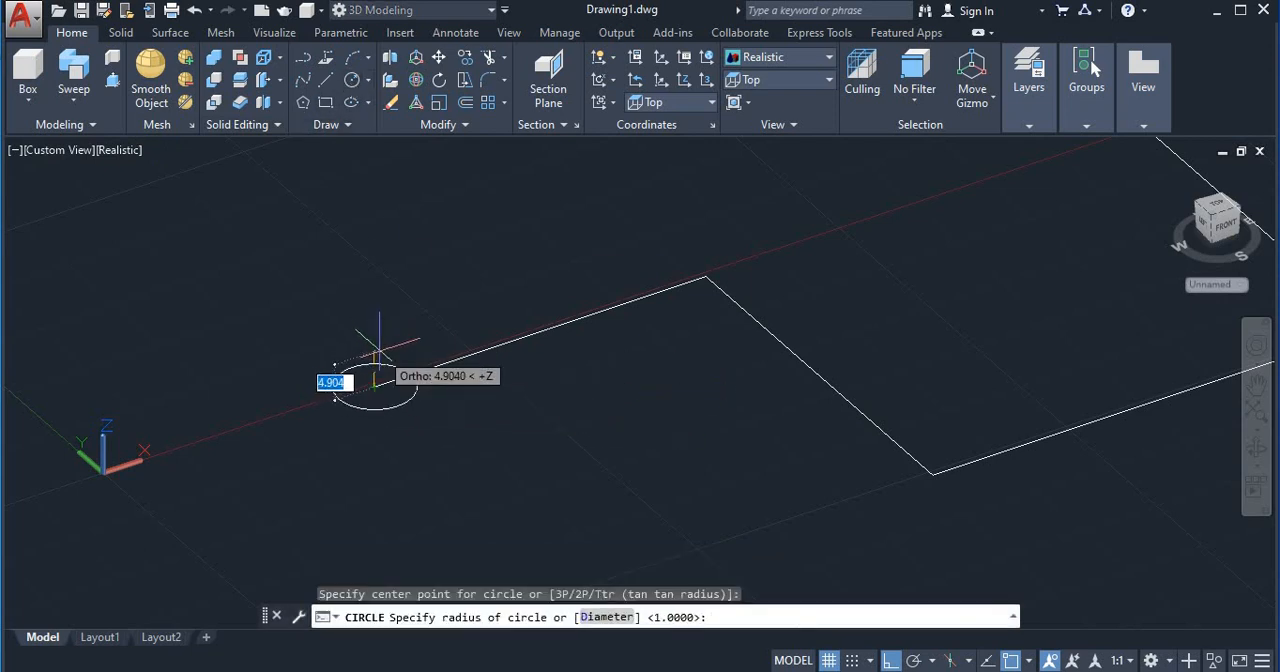
pyautogui.write('3')
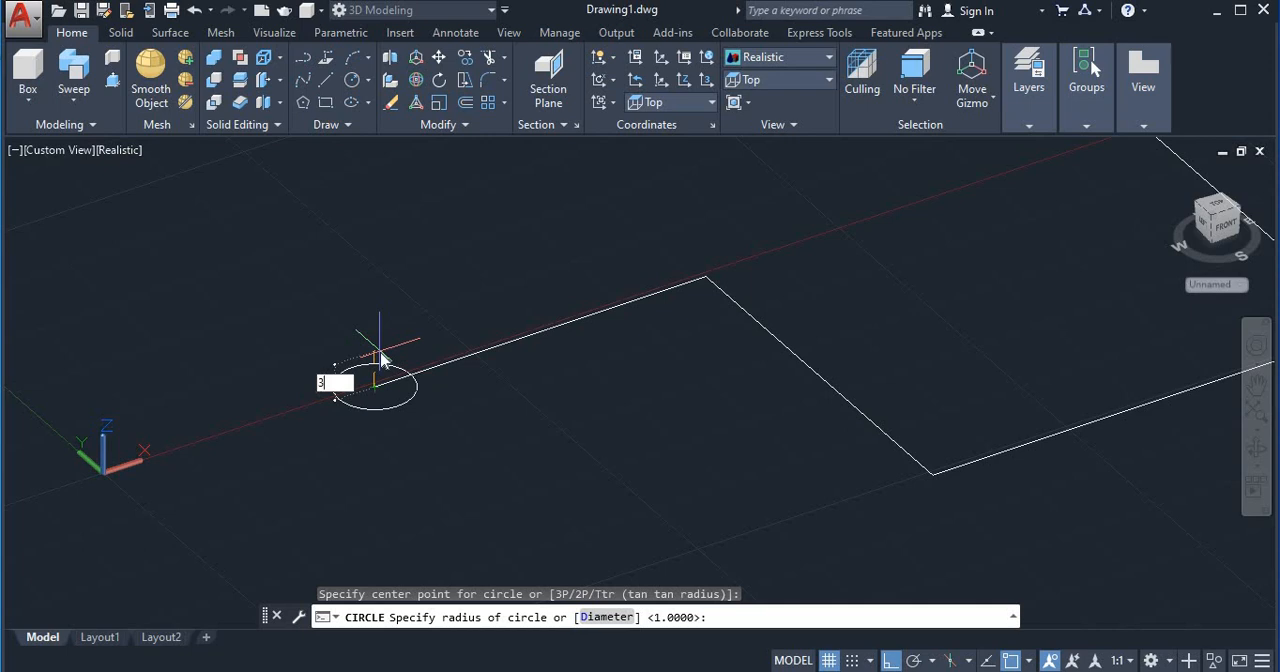
pyautogui.press('Return')
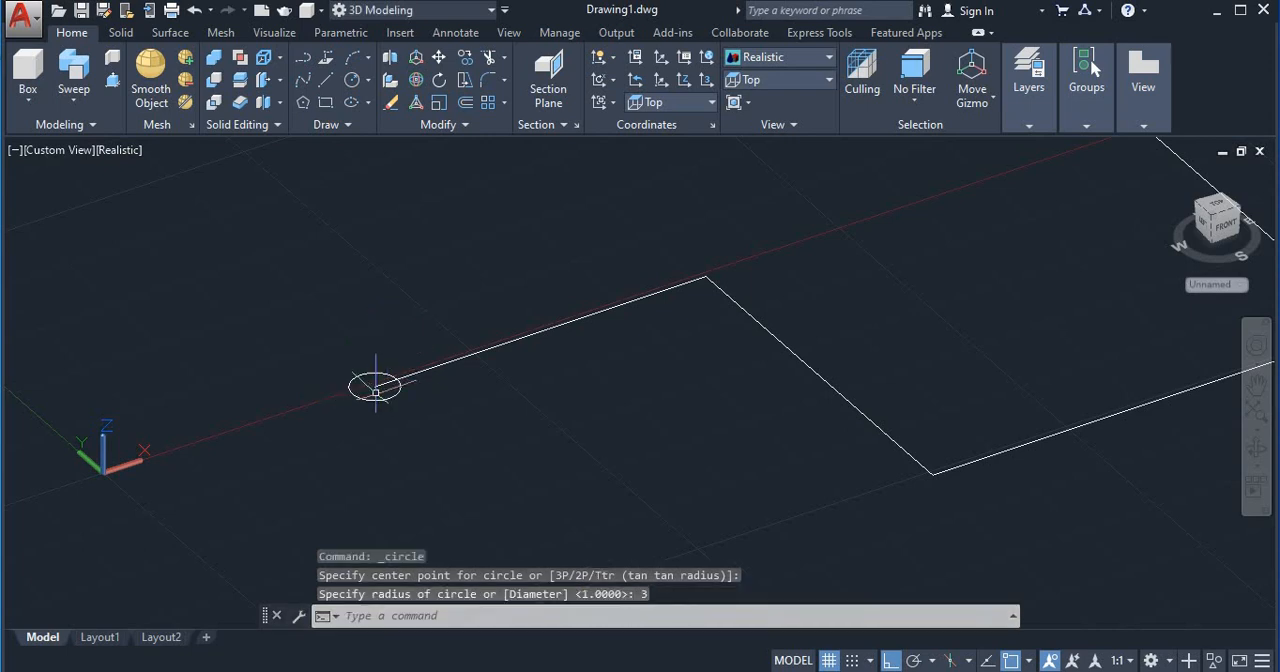
# Step: Sweep the radius 3 circle along the stepped polyline into a solid pipe
pyautogui.scroll(2, 376, 390)
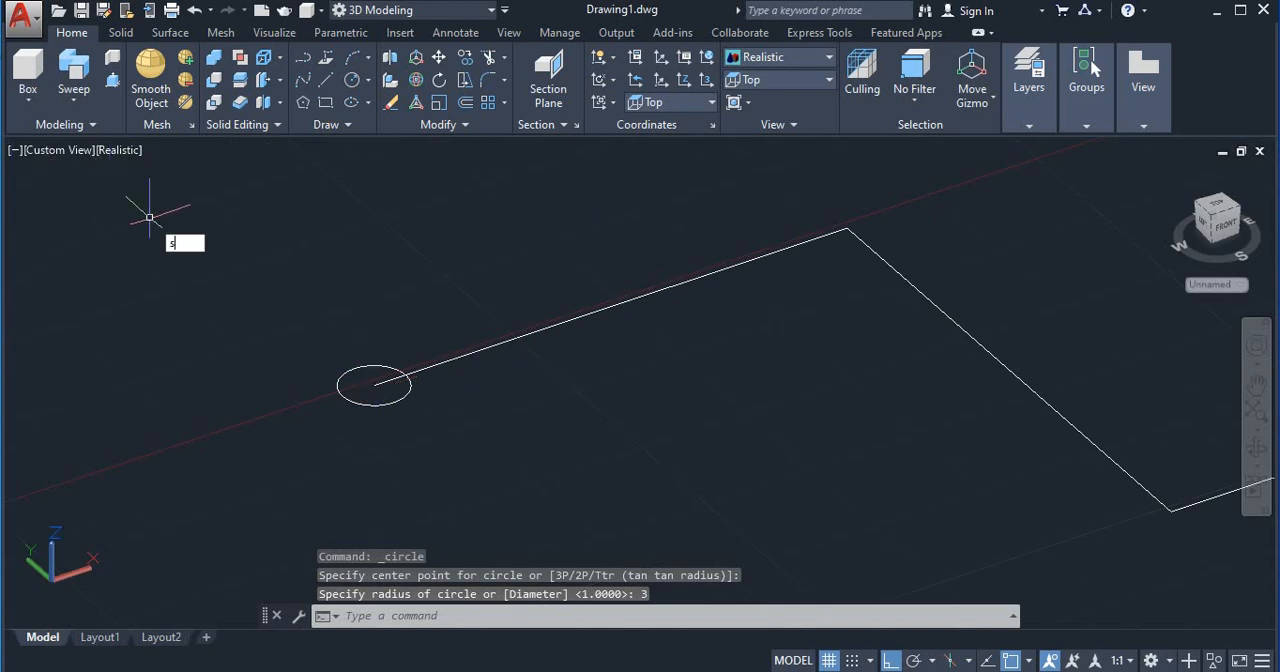
pyautogui.write('swe')
pyautogui.press('Return')
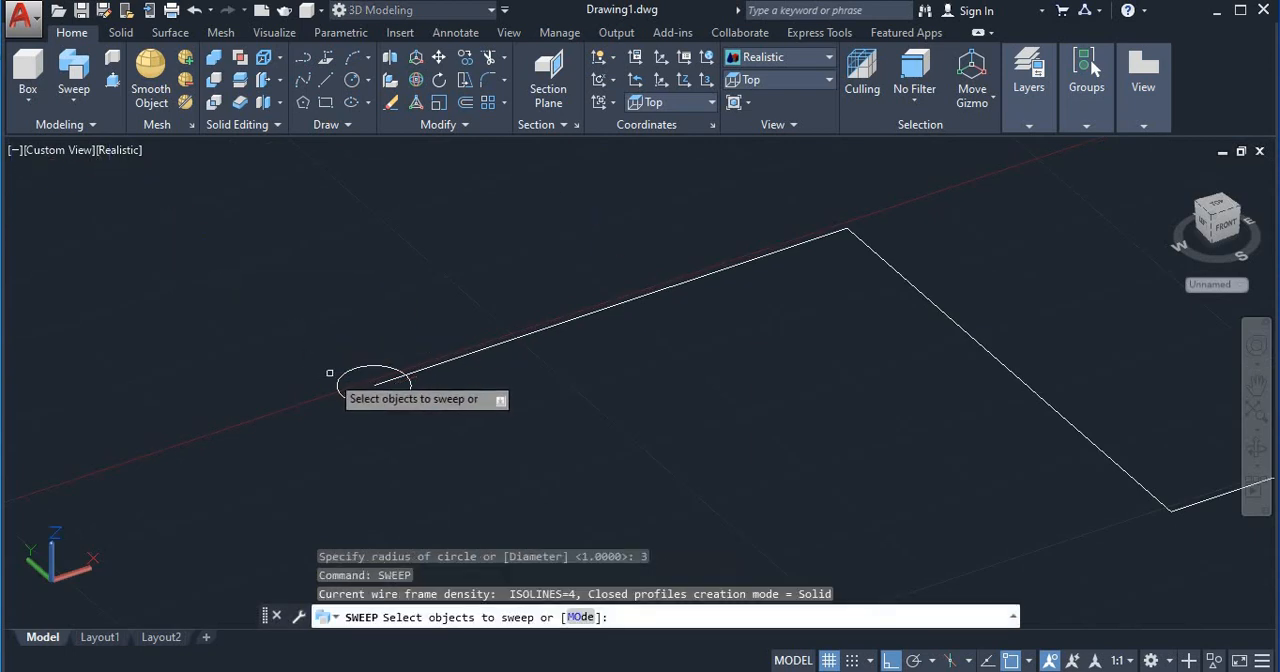
pyautogui.click(345, 377)
pyautogui.press('Return')
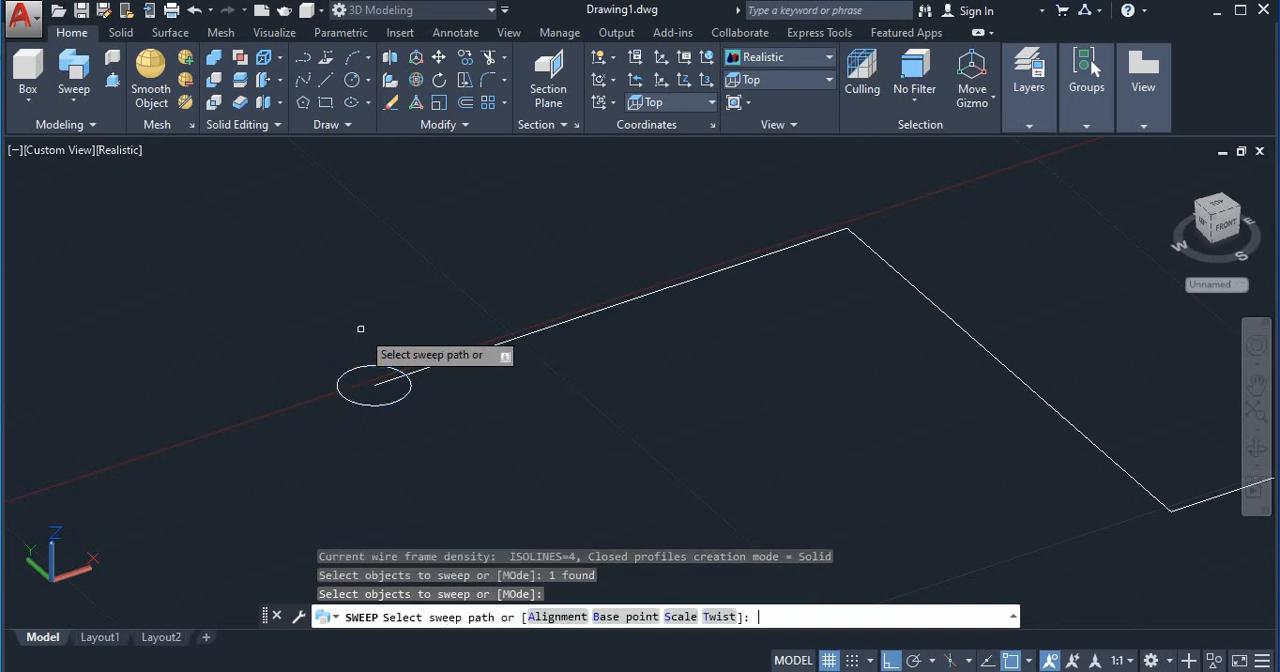
pyautogui.click(450, 360)
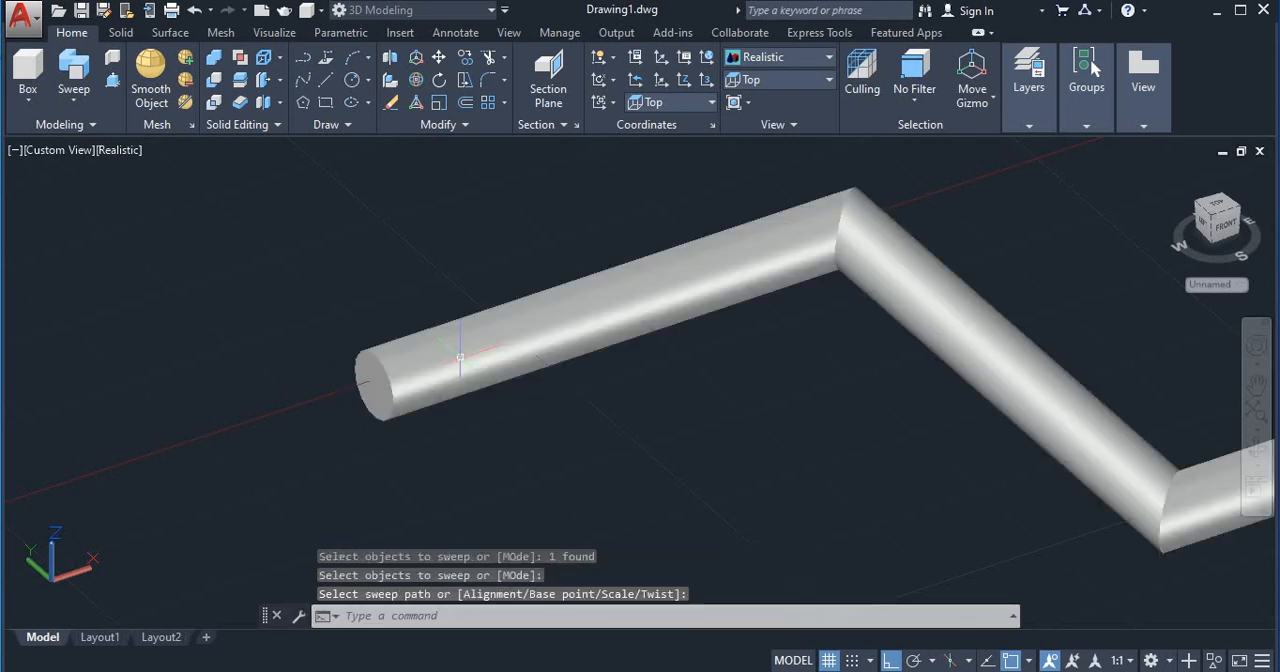
# Step: Move the swept pipe straight up along the Z axis, off its original plane, and deselect it
pyautogui.scroll(-3, 438, 355)
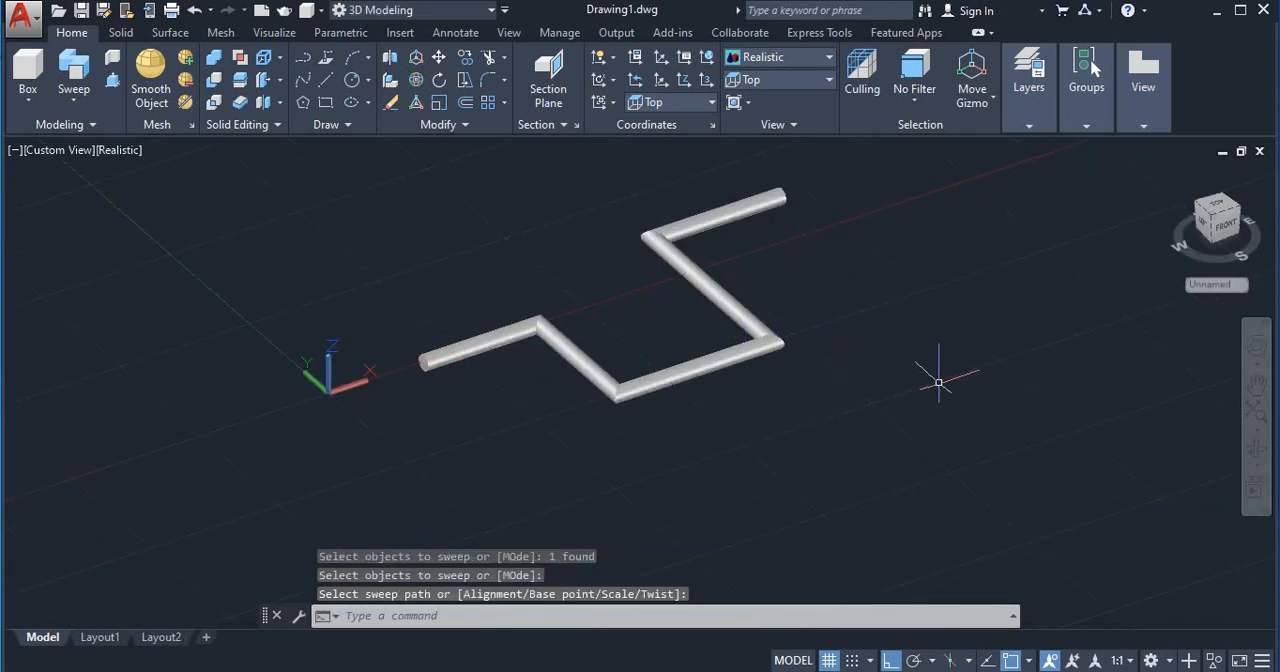
pyautogui.keyDown('shift'); pyautogui.moveTo(938, 382); pyautogui.dragTo(700, 360, button='middle'); pyautogui.keyUp('shift')
pyautogui.click(682, 348)
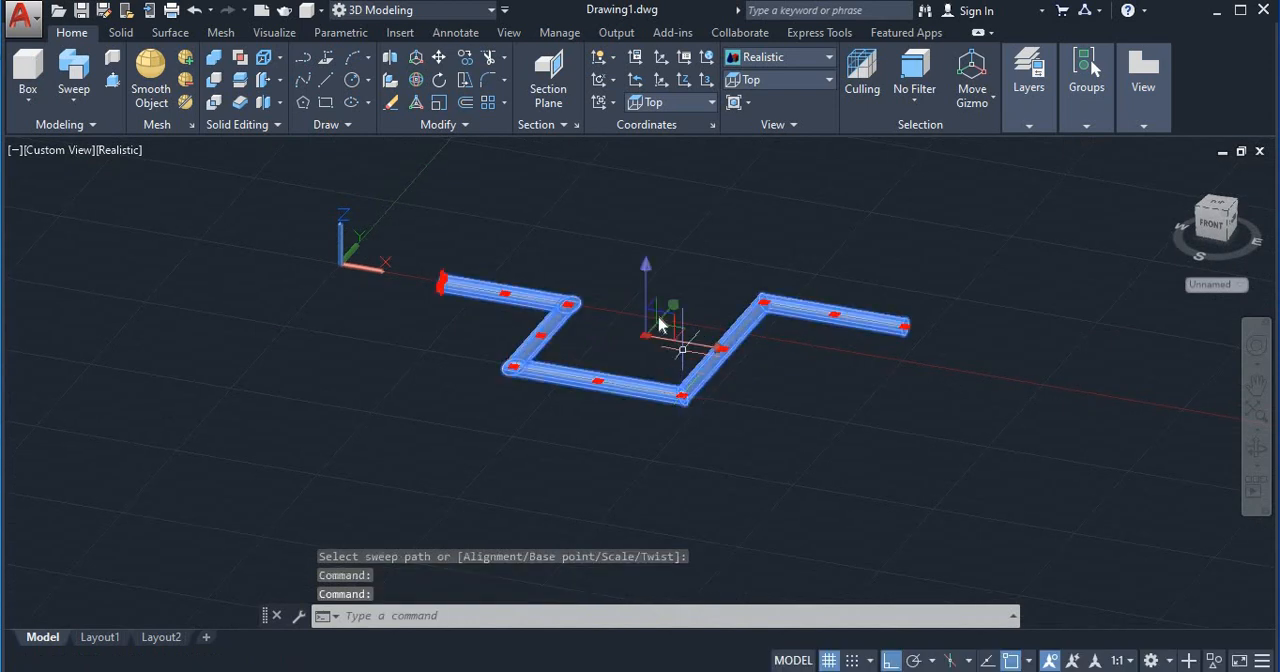
pyautogui.click(645, 265)
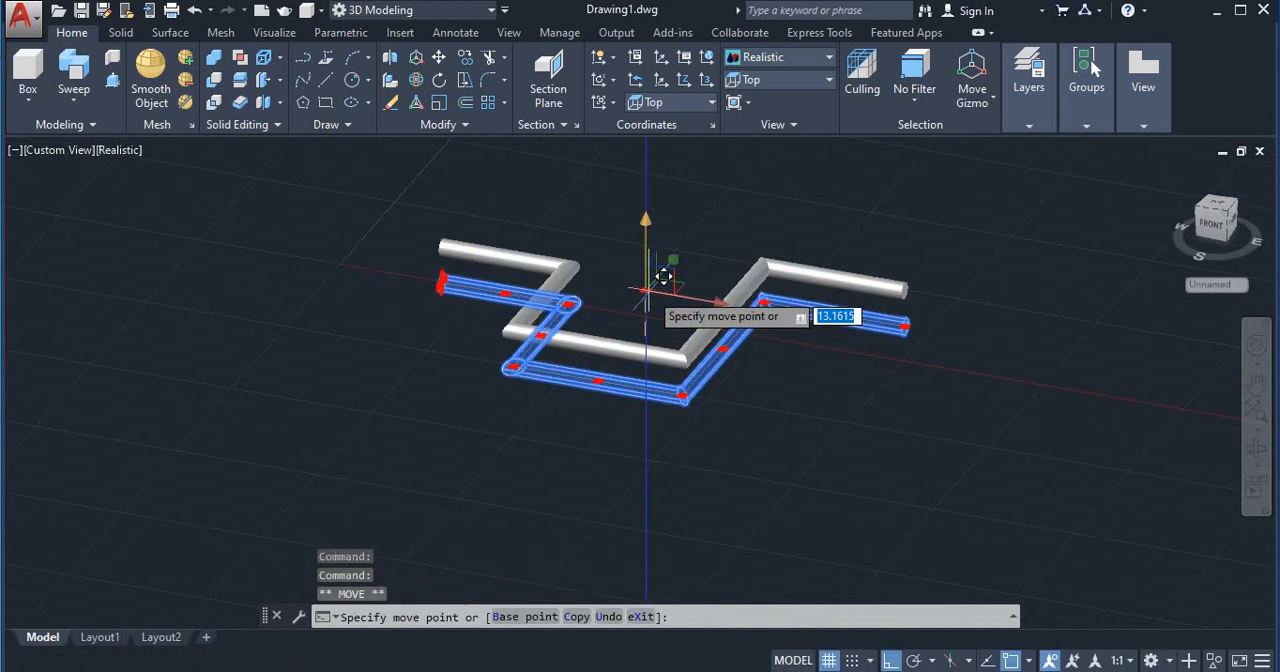
pyautogui.press('Escape')
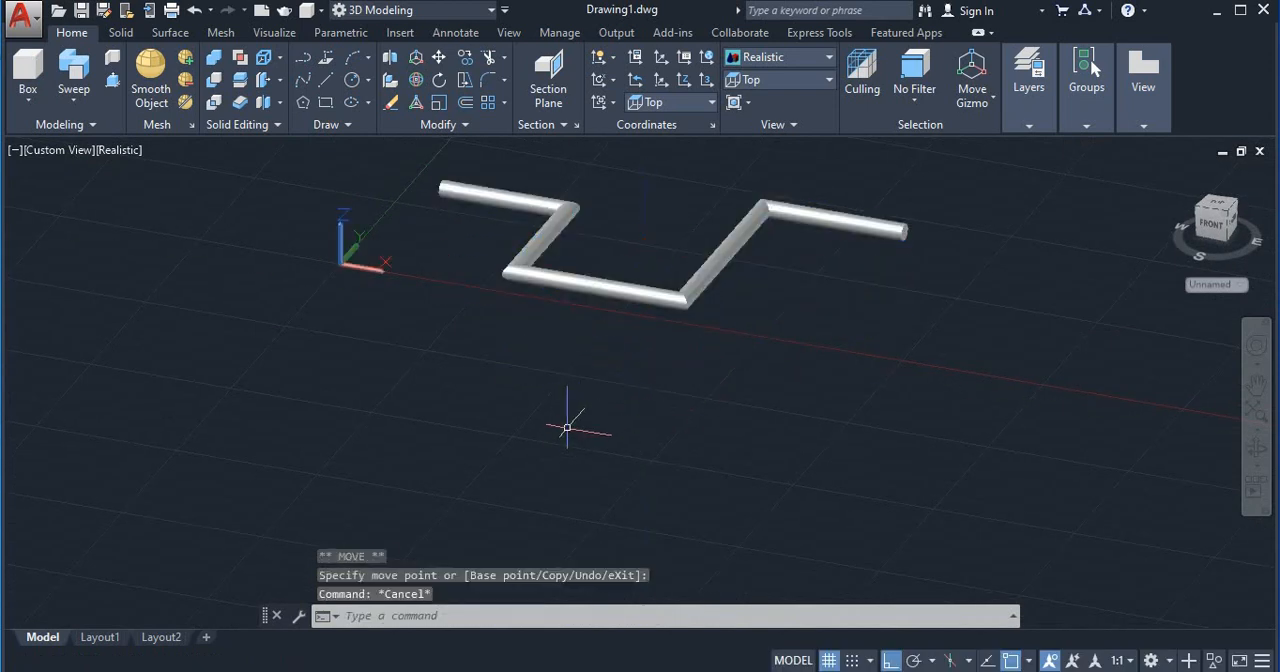
# Step: Examine the raised stepped pipe from its front and left sides
pyautogui.moveTo(526, 431); pyautogui.dragTo(563, 453, button='middle')
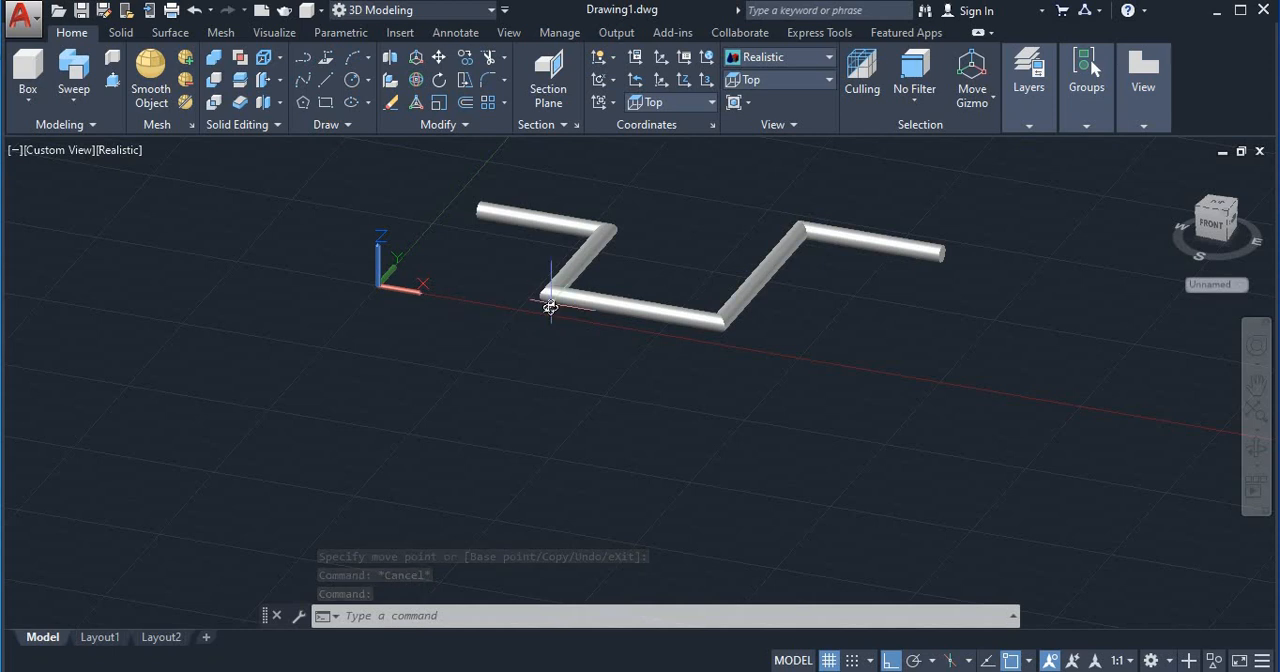
pyautogui.keyDown('shift'); pyautogui.moveTo(550, 307); pyautogui.dragTo(851, 330, button='middle'); pyautogui.keyUp('shift')
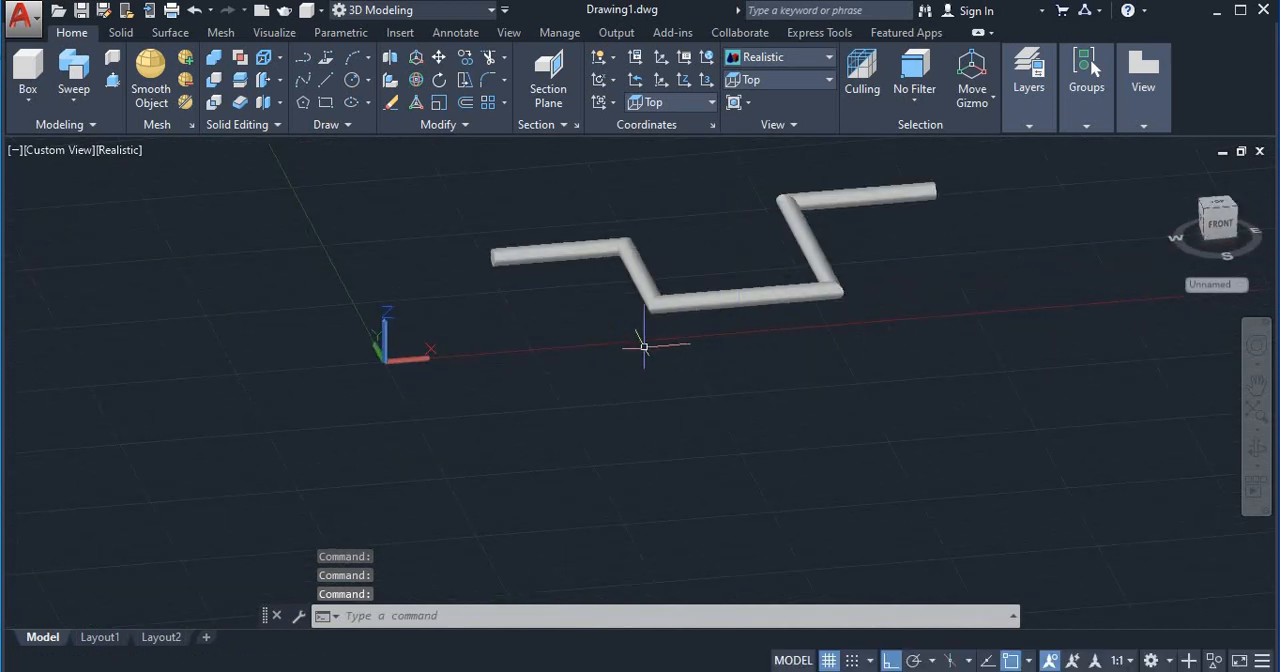
pyautogui.keyDown('shift'); pyautogui.moveTo(960, 310); pyautogui.dragTo(930, 310, button='middle'); pyautogui.keyUp('shift')
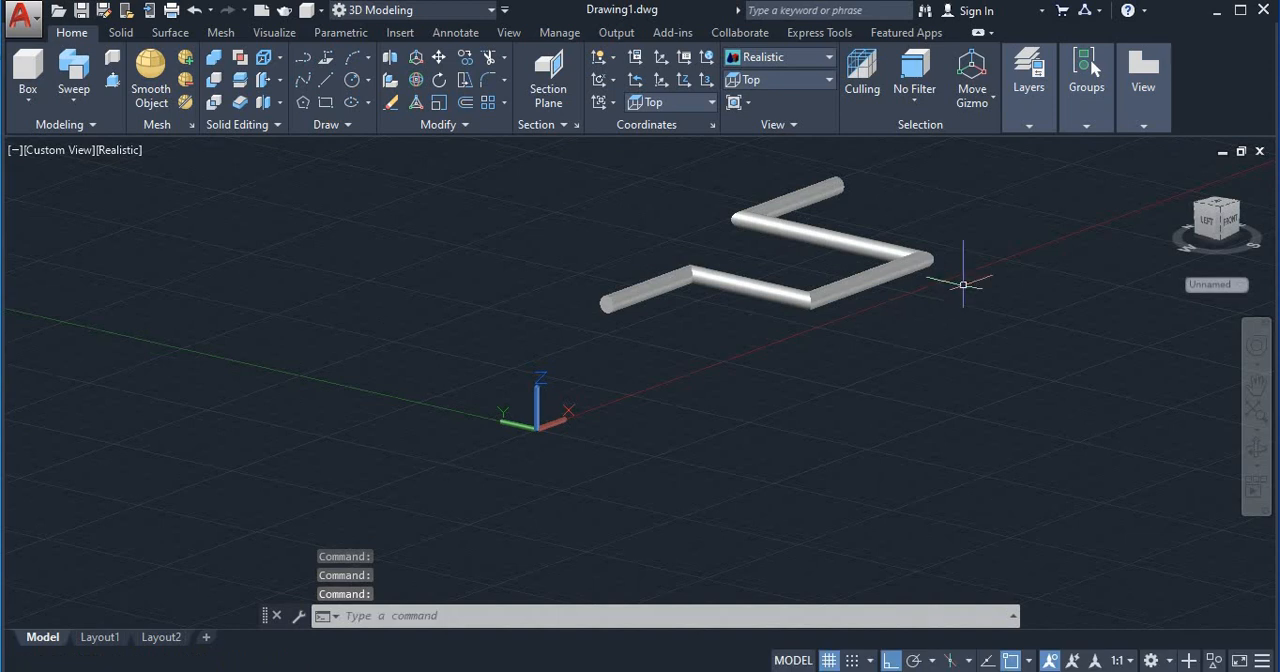
pyautogui.keyDown('shift'); pyautogui.moveTo(1030, 270); pyautogui.dragTo(1060, 285, button='middle'); pyautogui.keyUp('shift')
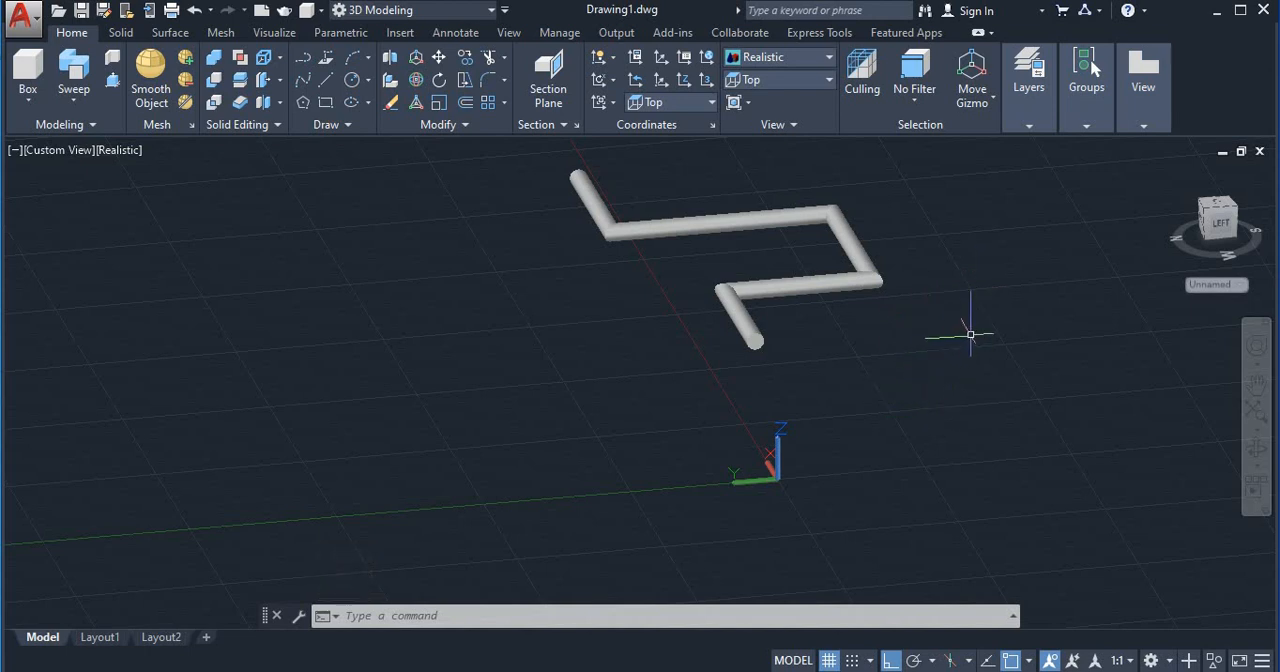
pyautogui.moveTo(980, 314); pyautogui.dragTo(952, 334, button='middle')
pyautogui.keyDown('shift'); pyautogui.moveTo(961, 380); pyautogui.dragTo(940, 345, button='middle'); pyautogui.keyUp('shift')
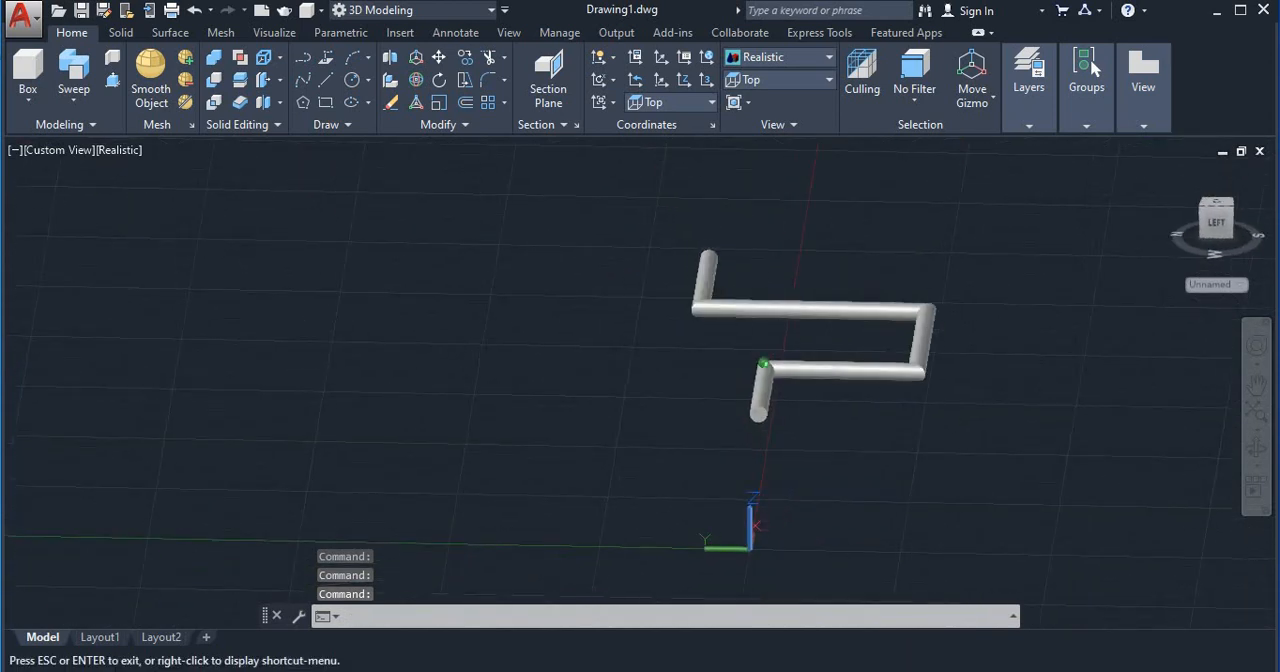